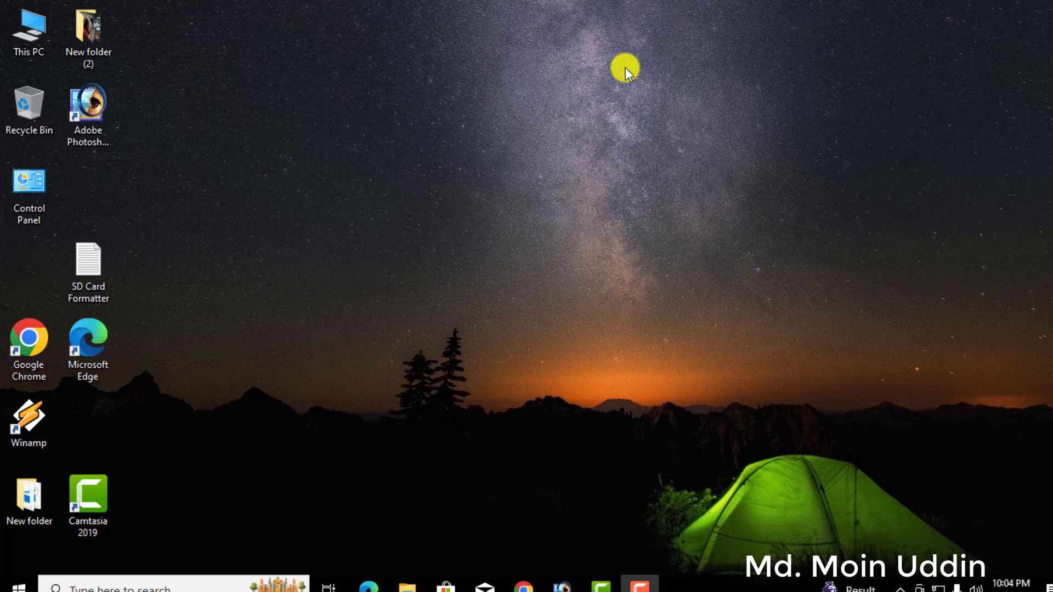
right_click(440, 93)
left_click(482, 145)
right_click(390, 99)
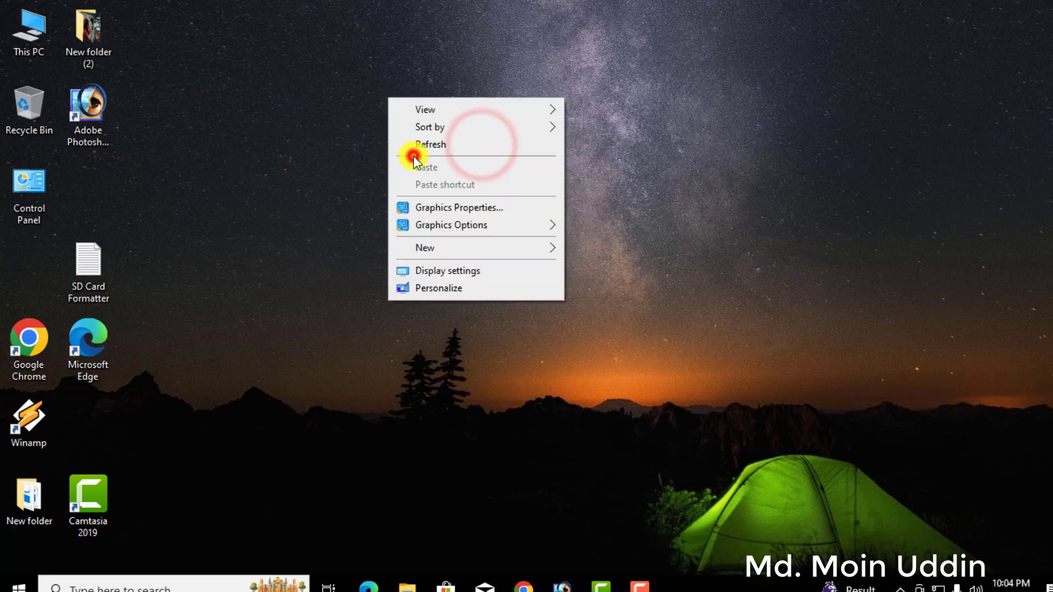
left_click(414, 147)
right_click(394, 109)
left_click(419, 157)
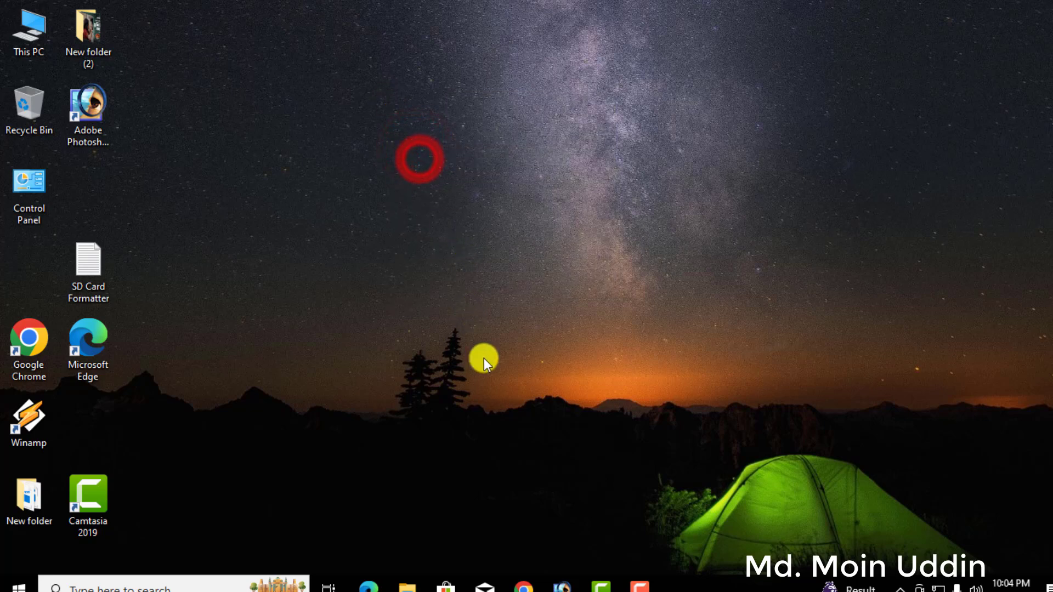
Switch to Camtasia and move the timeline playhead back near the start, to about 0:00:00;18.
left_click(600, 585)
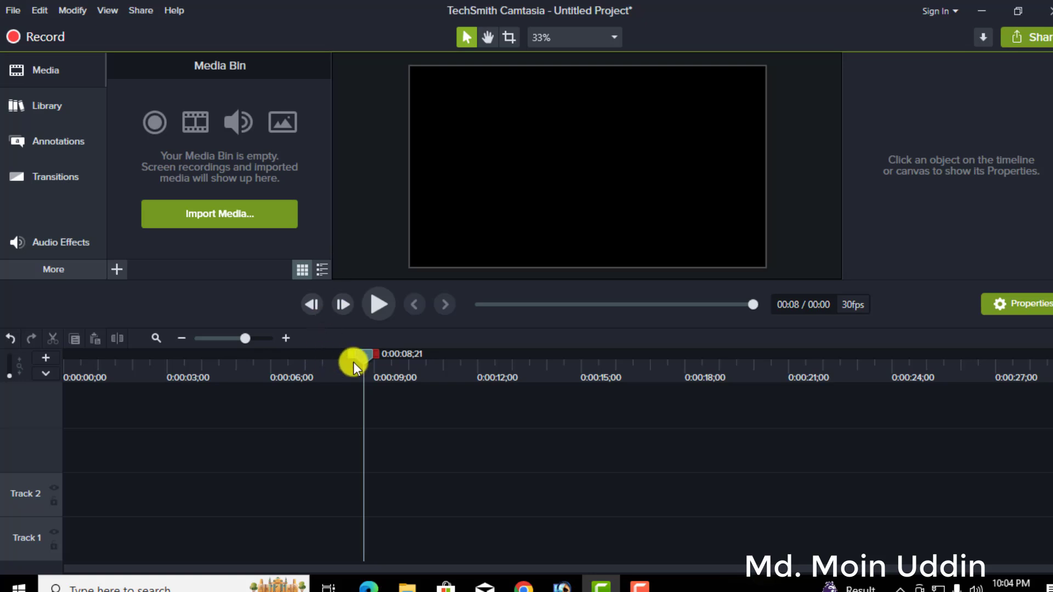
left_click_drag(361, 355, 81, 387)
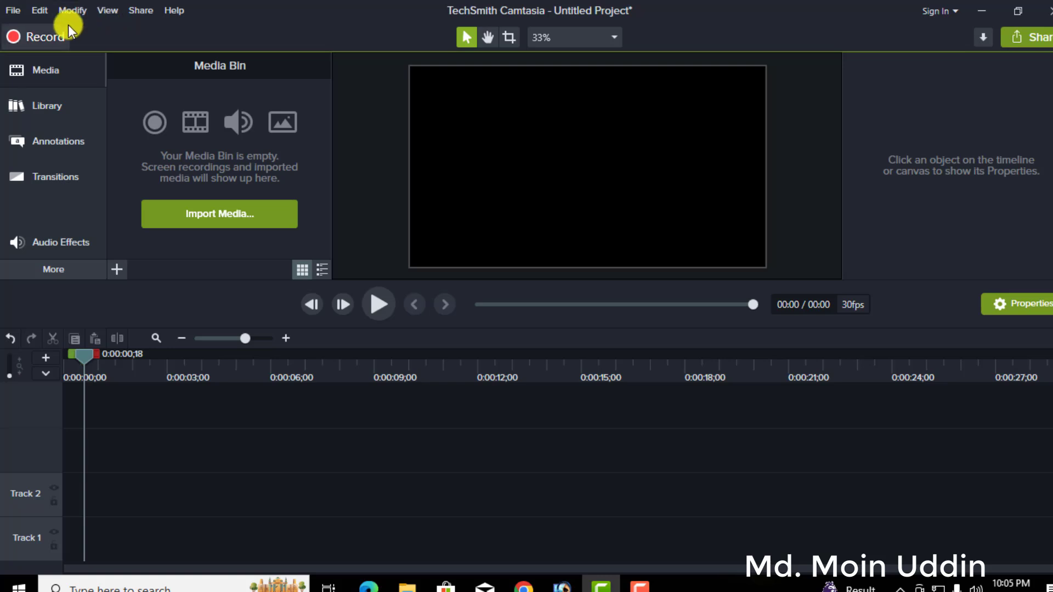
left_click(13, 16)
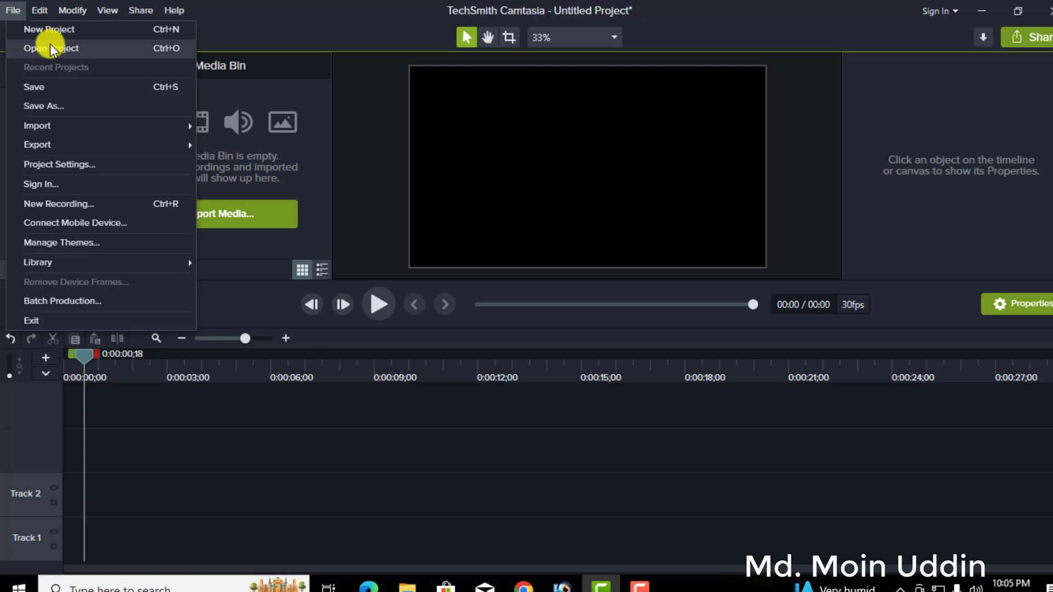
left_click(288, 89)
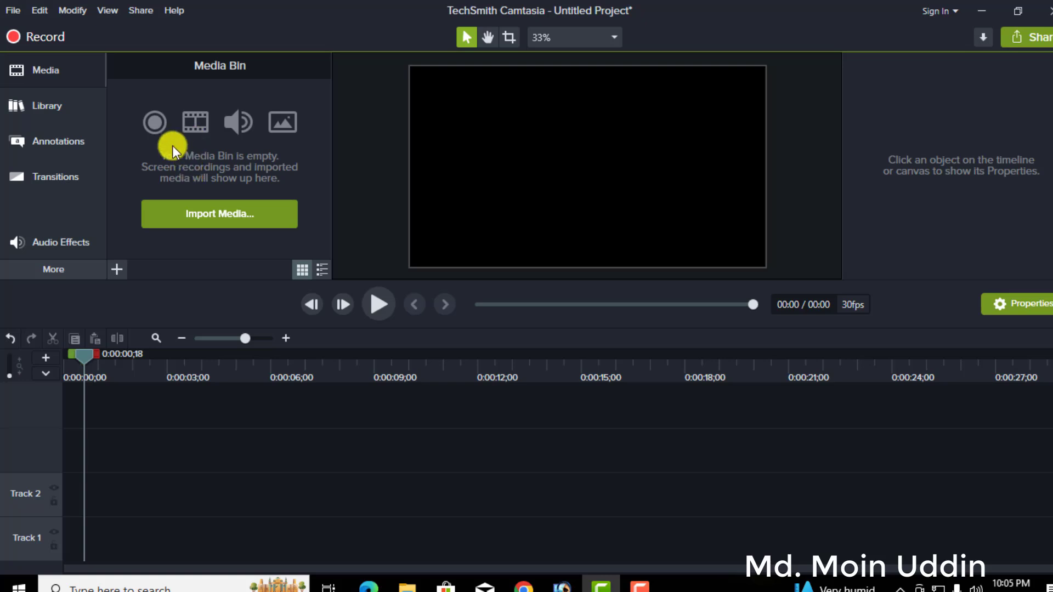
left_click(20, 13)
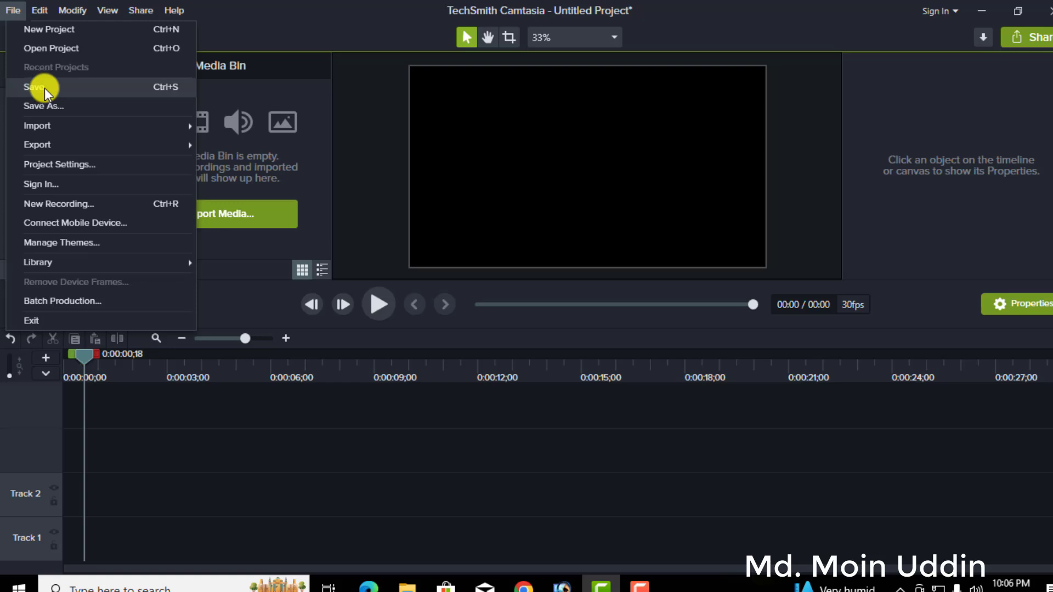
mouse_move(41, 132)
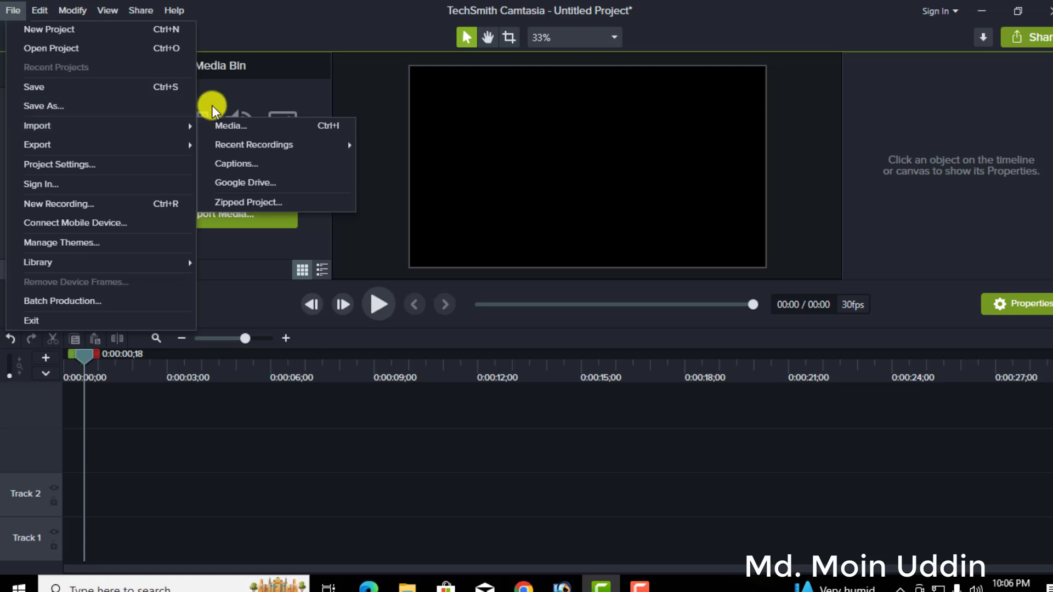
mouse_move(88, 144)
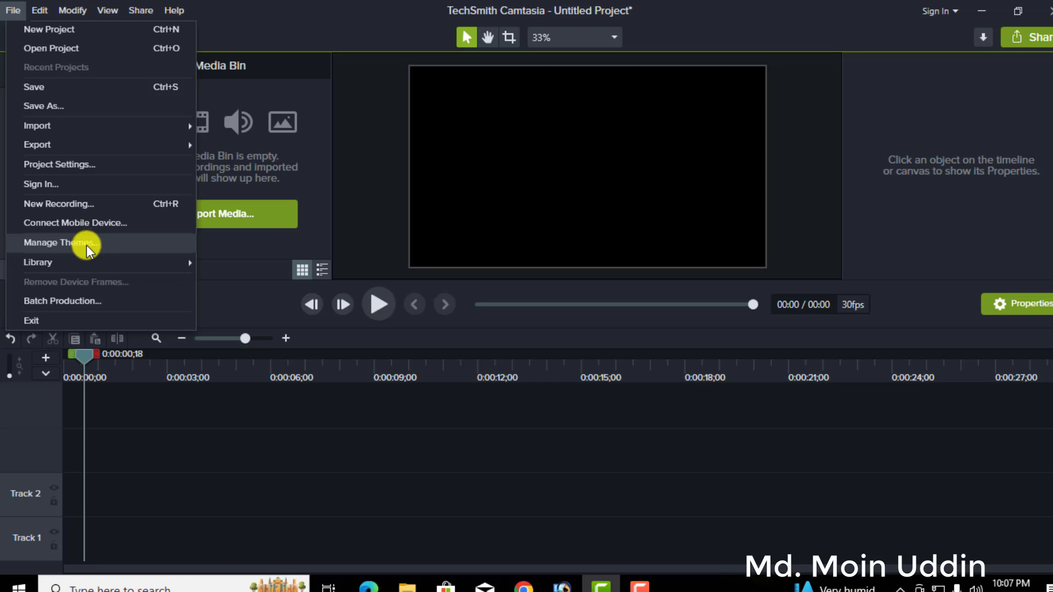
mouse_move(83, 261)
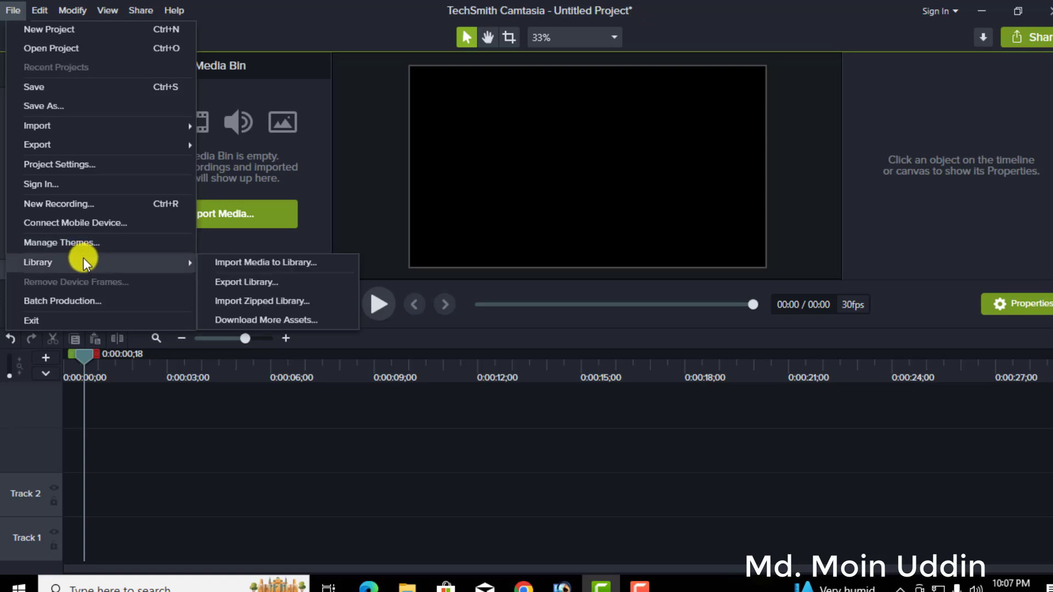
left_click(163, 453)
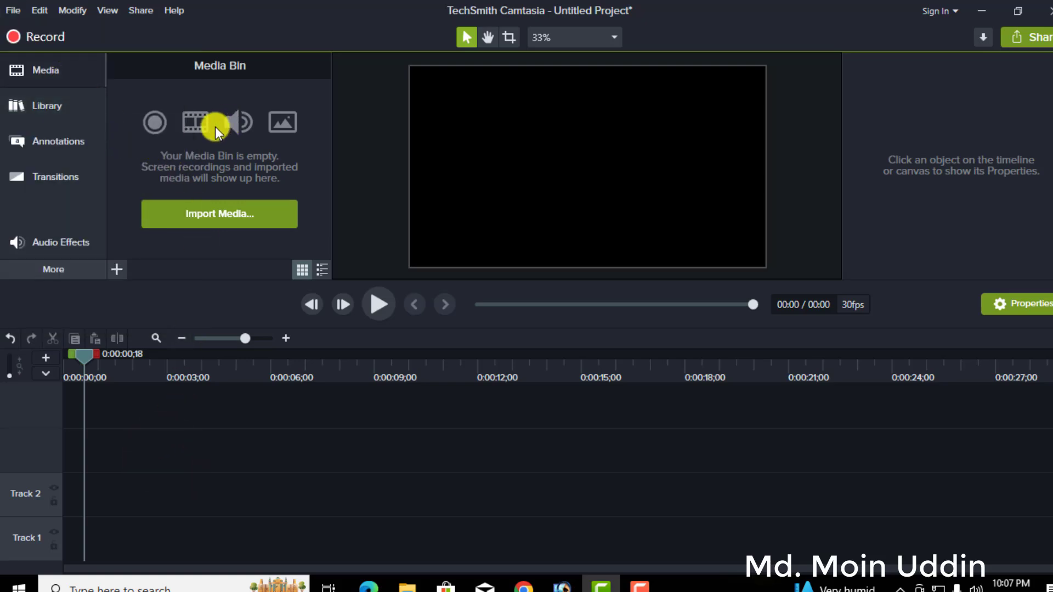
left_click(44, 69)
left_click(57, 80)
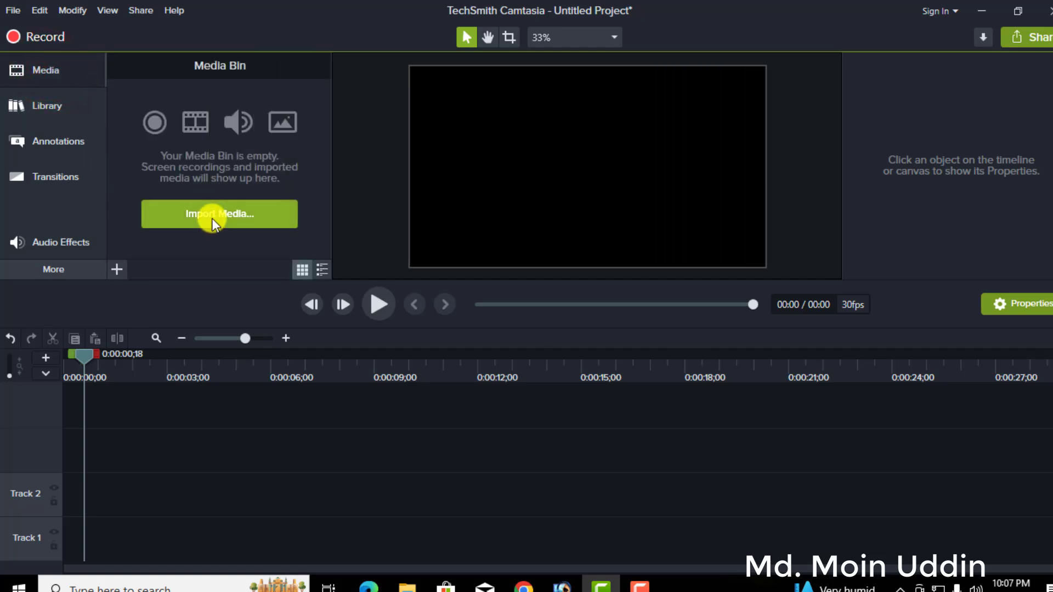
left_click(17, 10)
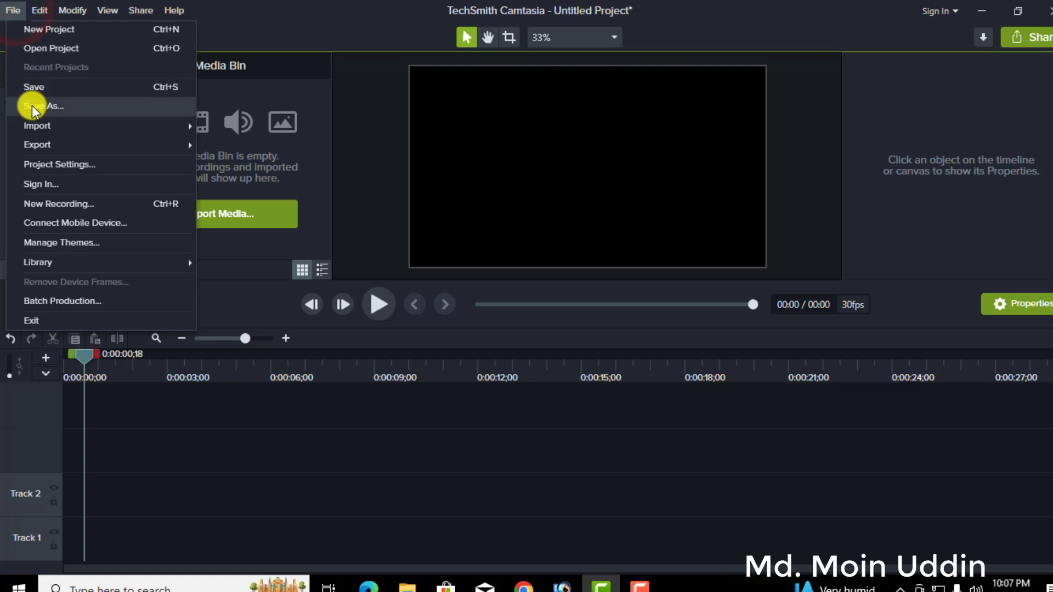
mouse_move(36, 132)
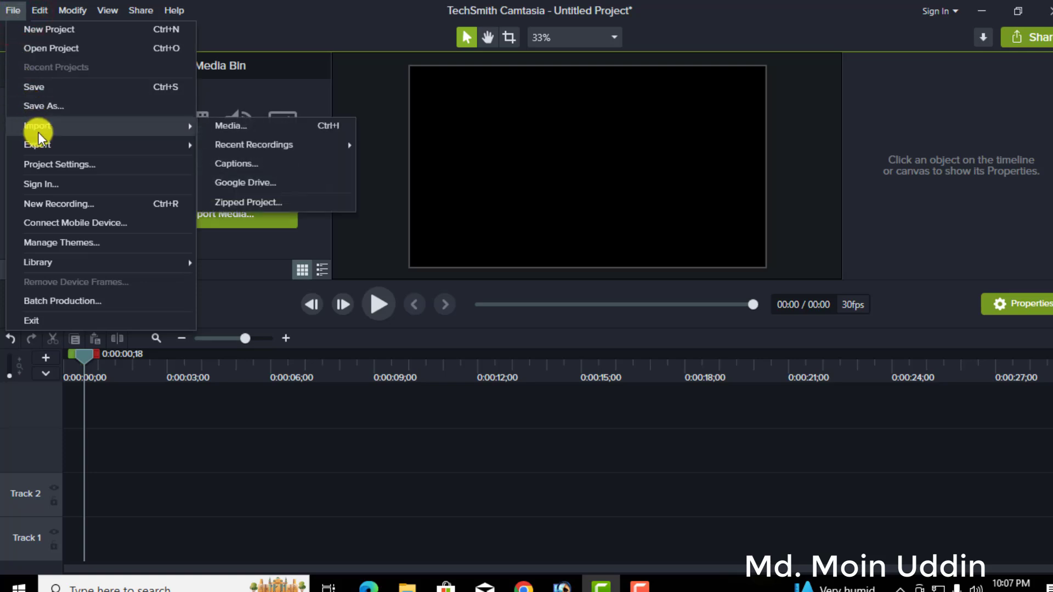
left_click(312, 54)
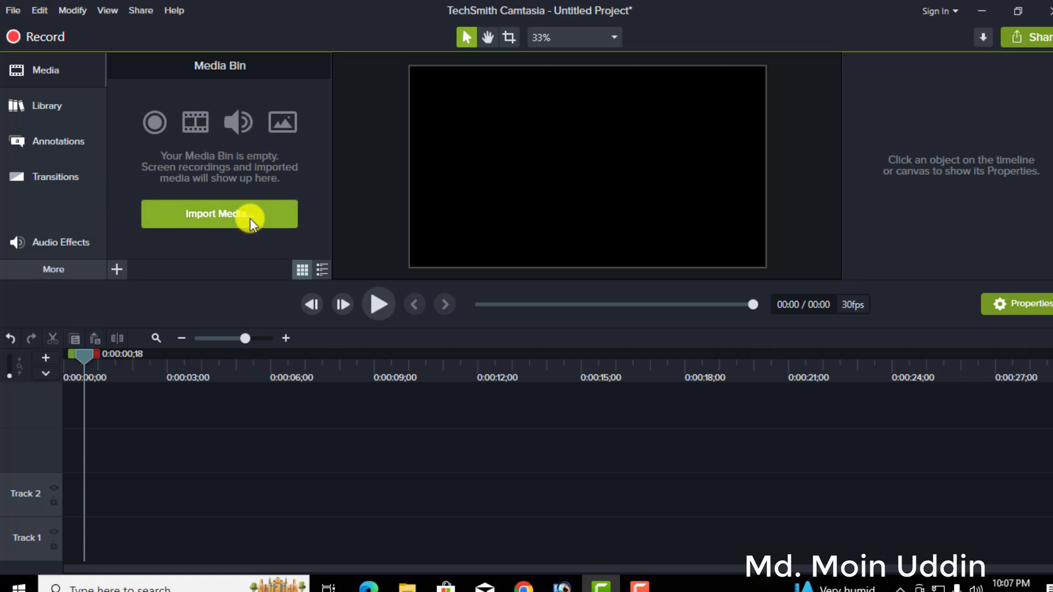
Import the video VID_20250419_184239 from New folder on the Desktop into the media bin.
left_click(222, 221)
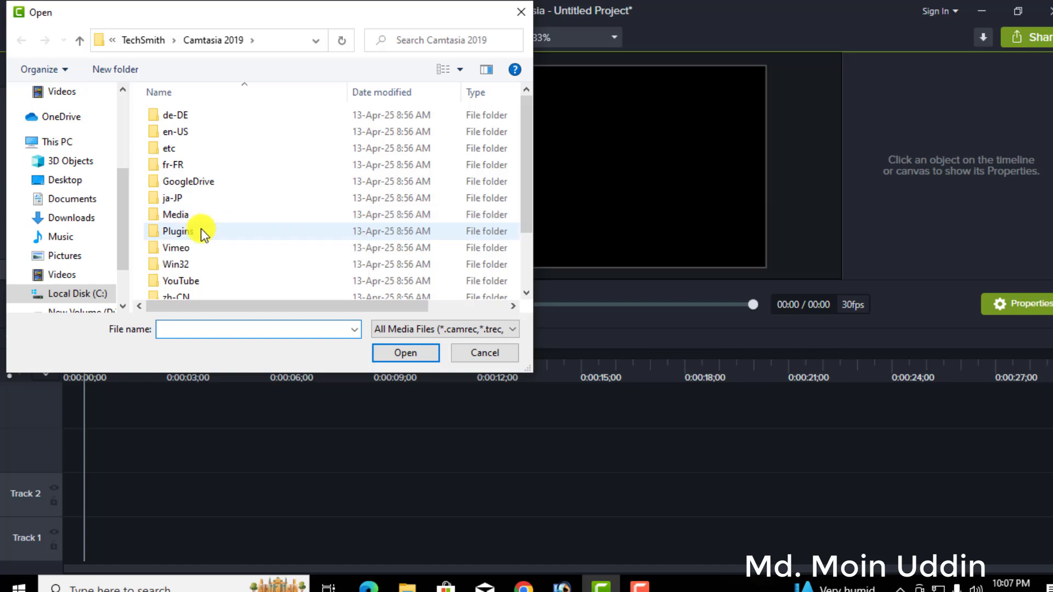
left_click(52, 144)
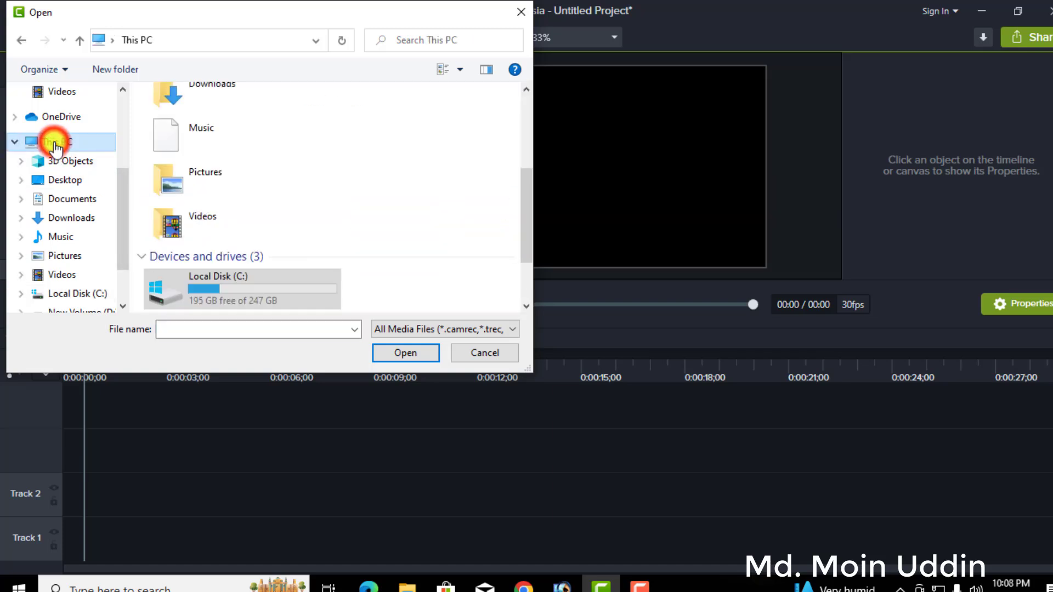
scroll(247, 204, "down", 2)
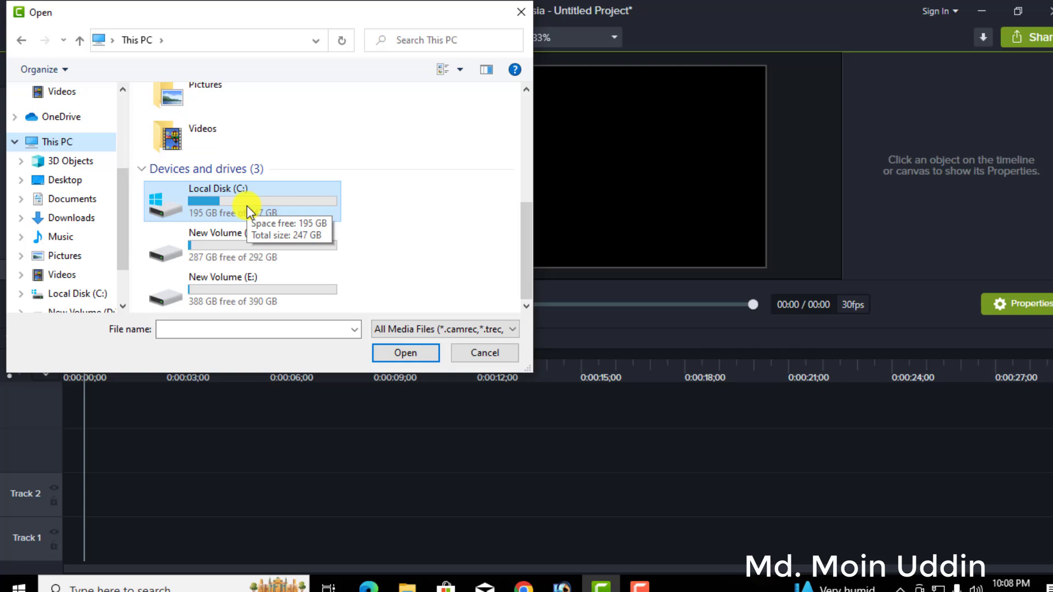
scroll(236, 171, "up", 6)
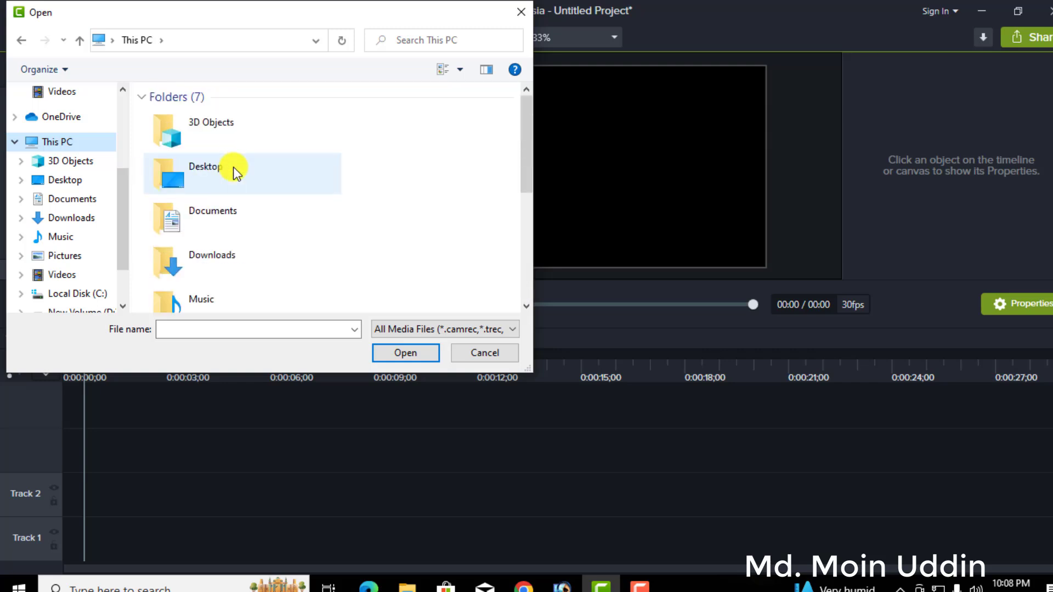
scroll(232, 178, "down", 5)
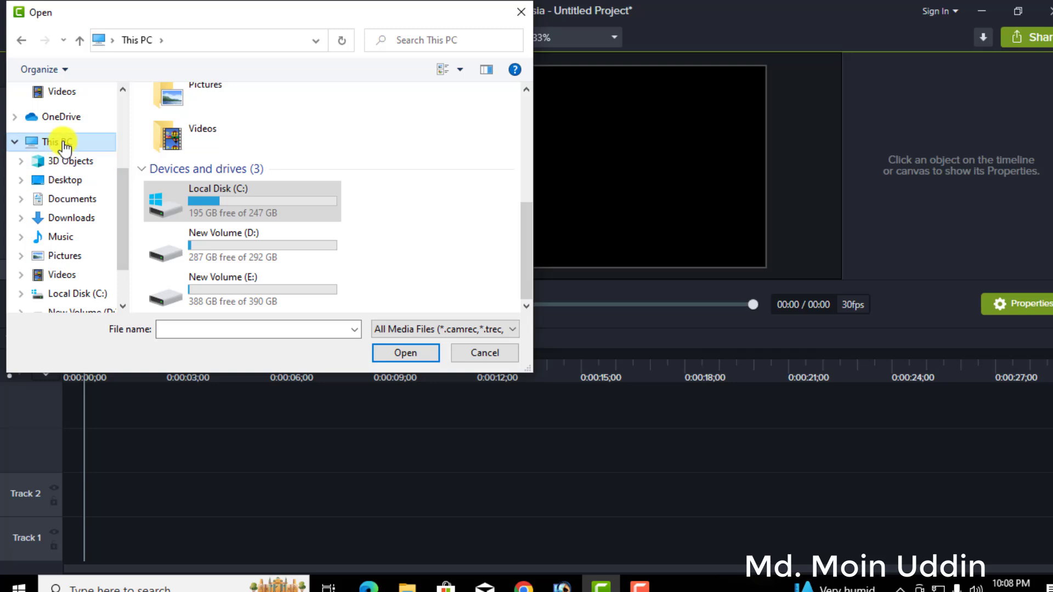
left_click(66, 180)
left_click(209, 178)
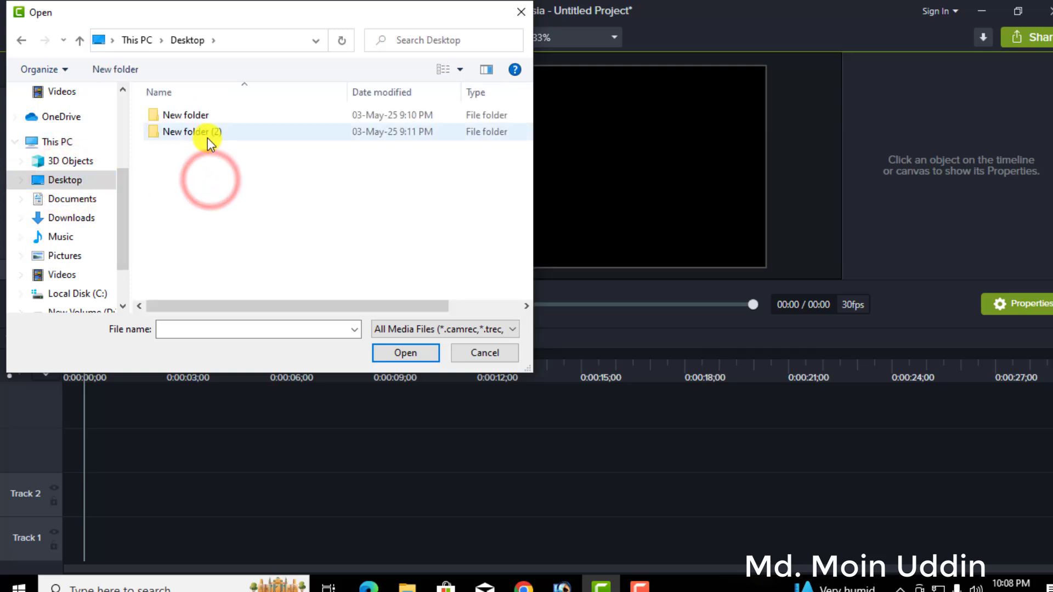
double_click(208, 133)
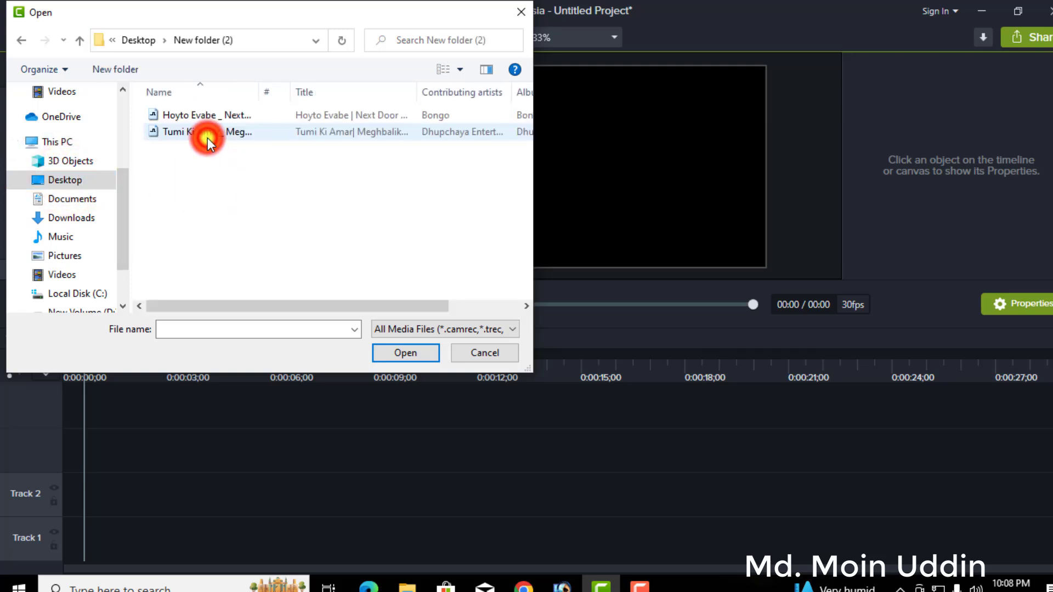
left_click(80, 40)
double_click(162, 117)
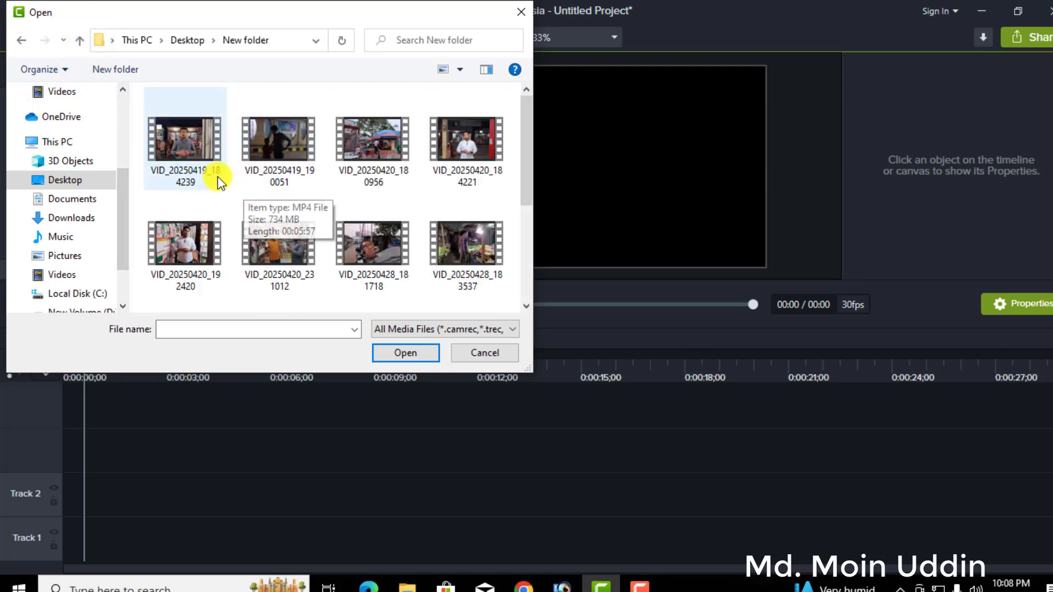
double_click(180, 152)
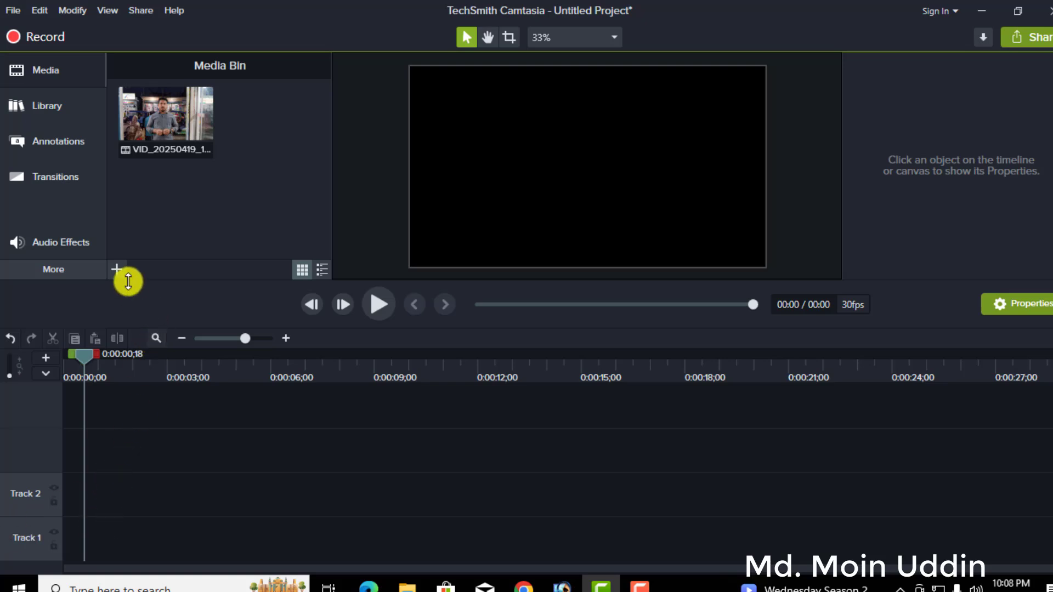
Place the imported video VID_20250419_184239 on Track 1 at the start of the timeline.
mouse_move(160, 122)
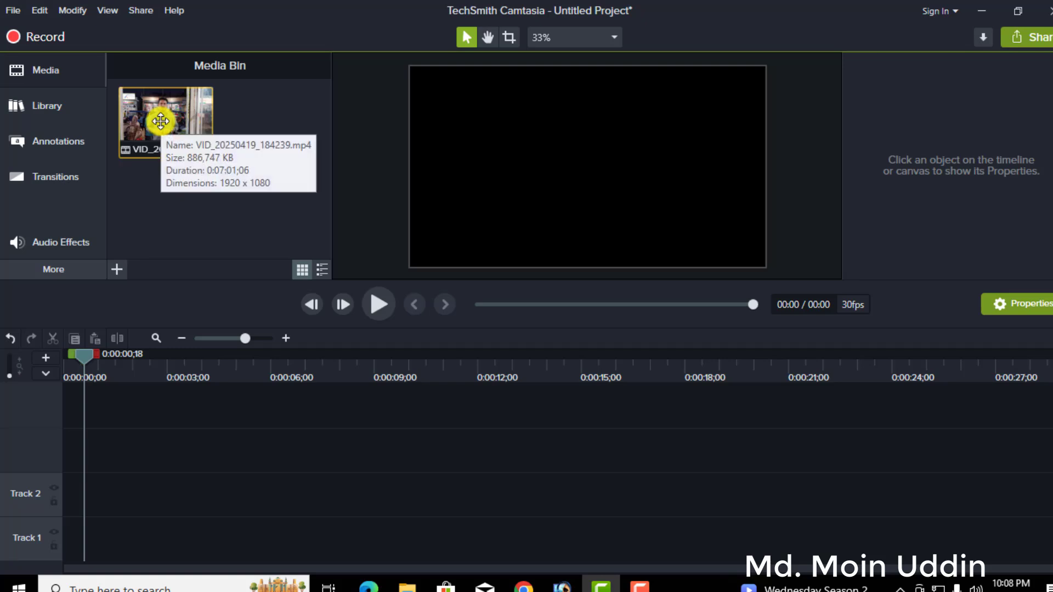
left_click_drag(161, 121, 140, 463)
left_click_drag(106, 536, 46, 550)
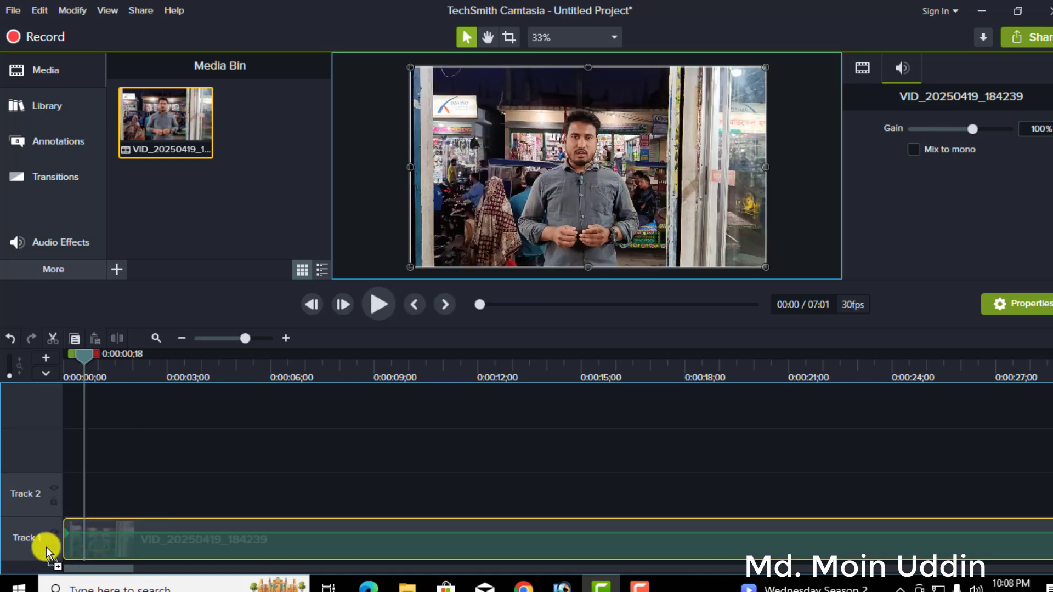
left_click_drag(47, 550, 48, 550)
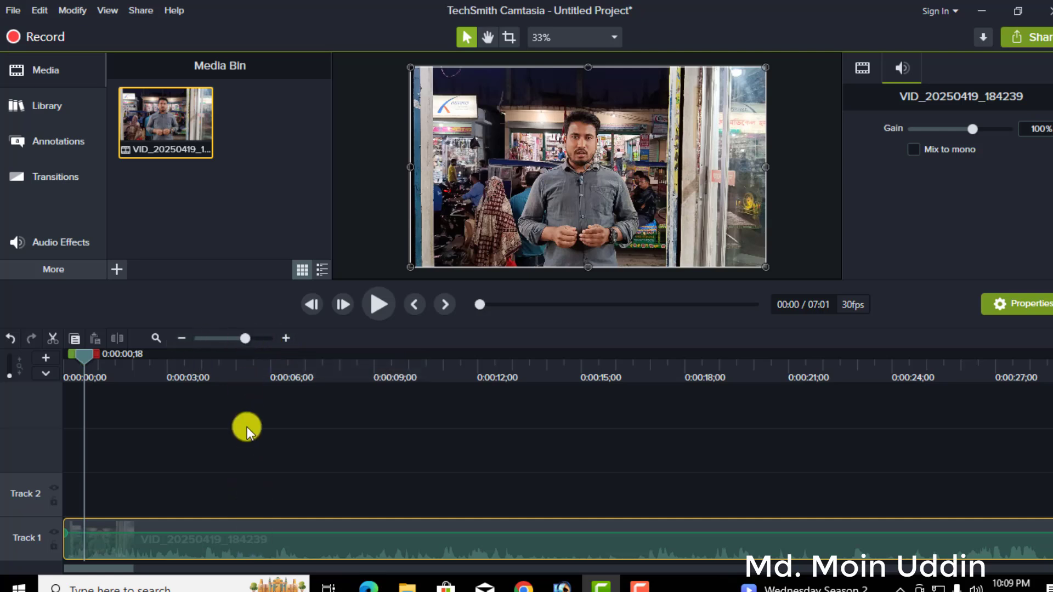
Deselect the clip on Track 1 and return the playhead to 0:00:00;00.
left_click_drag(244, 332, 204, 344)
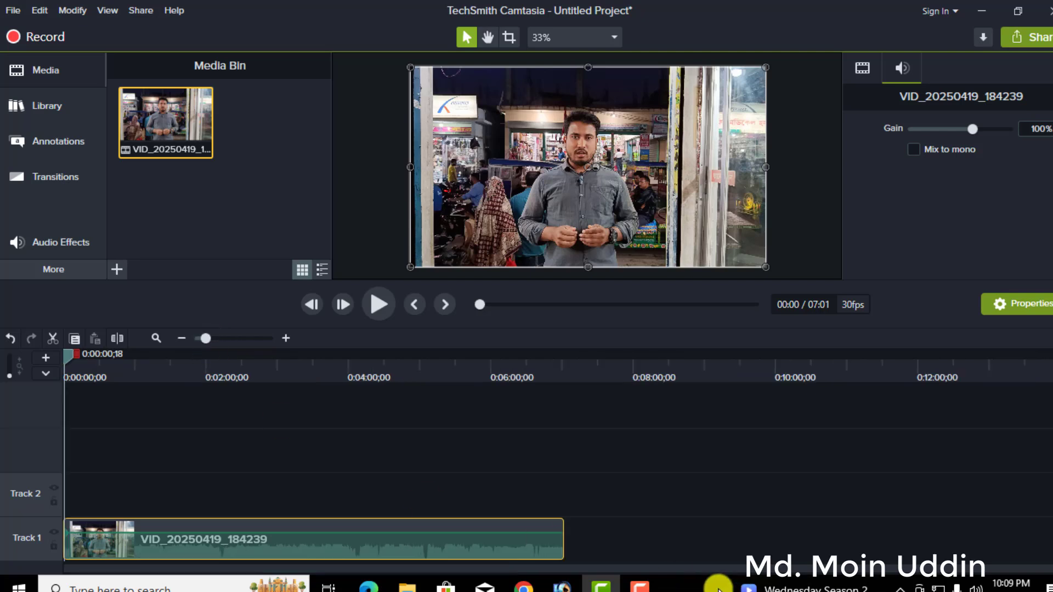
left_click(574, 533)
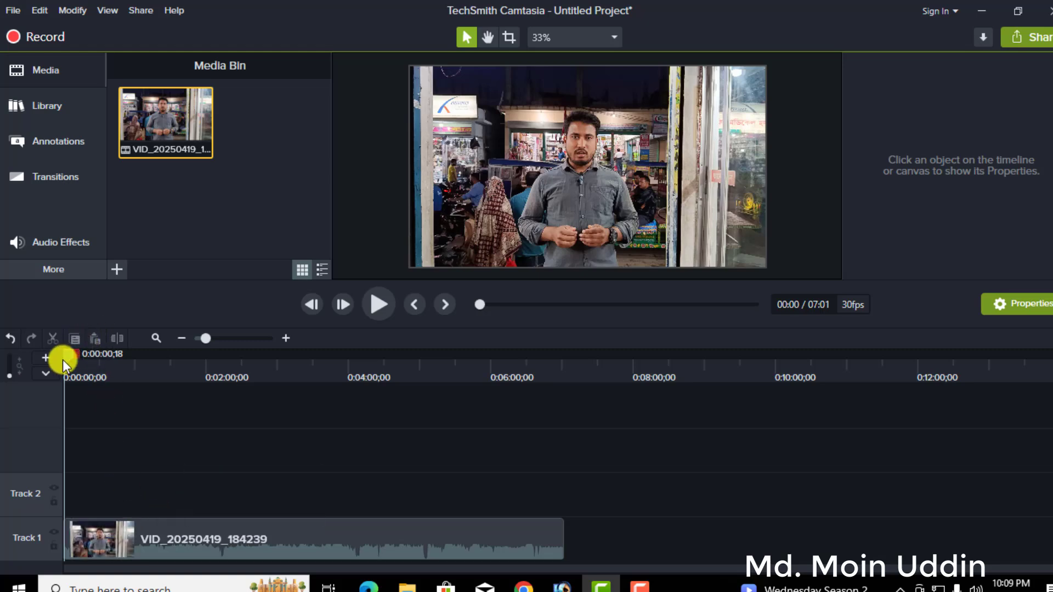
mouse_move(65, 359)
left_mouse_down()
mouse_move(78, 359)
mouse_move(50, 365)
left_mouse_up()
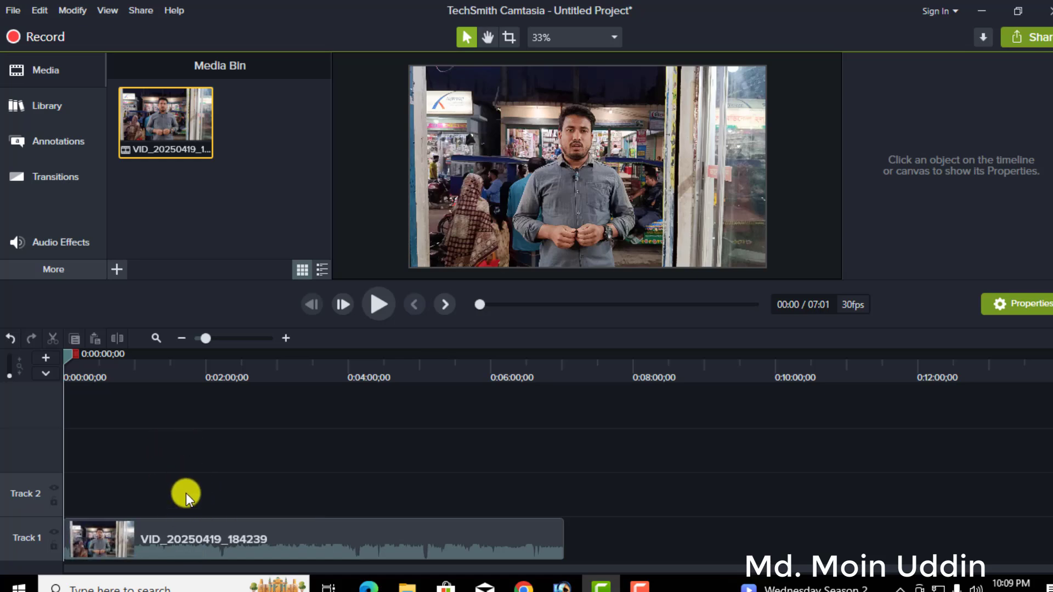
Separate the audio and video of the clip on Track 1, leaving both resulting clips deselected.
left_click(292, 538)
right_click(292, 537)
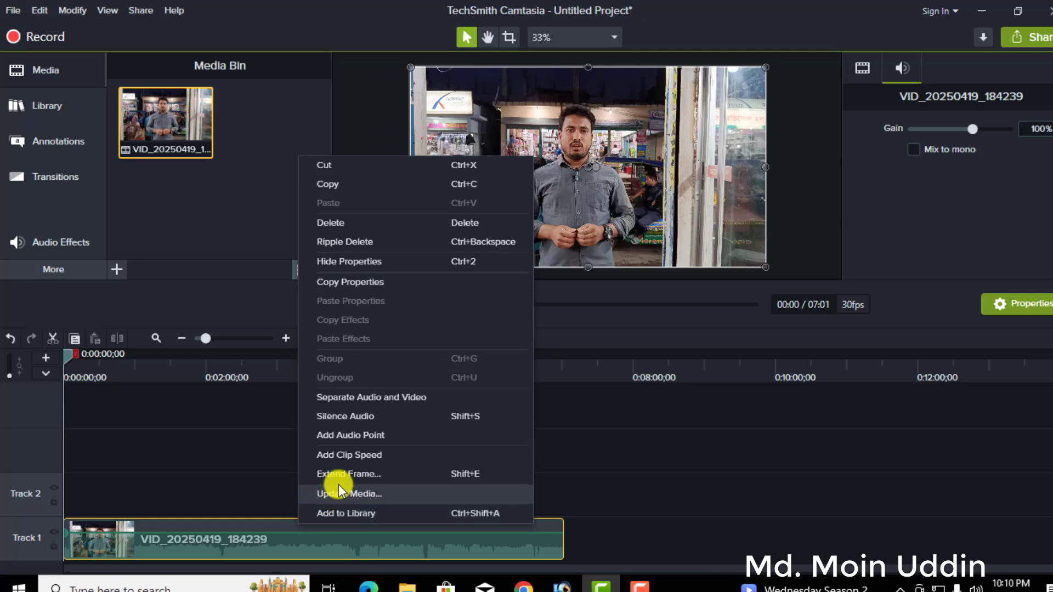
left_click(350, 401)
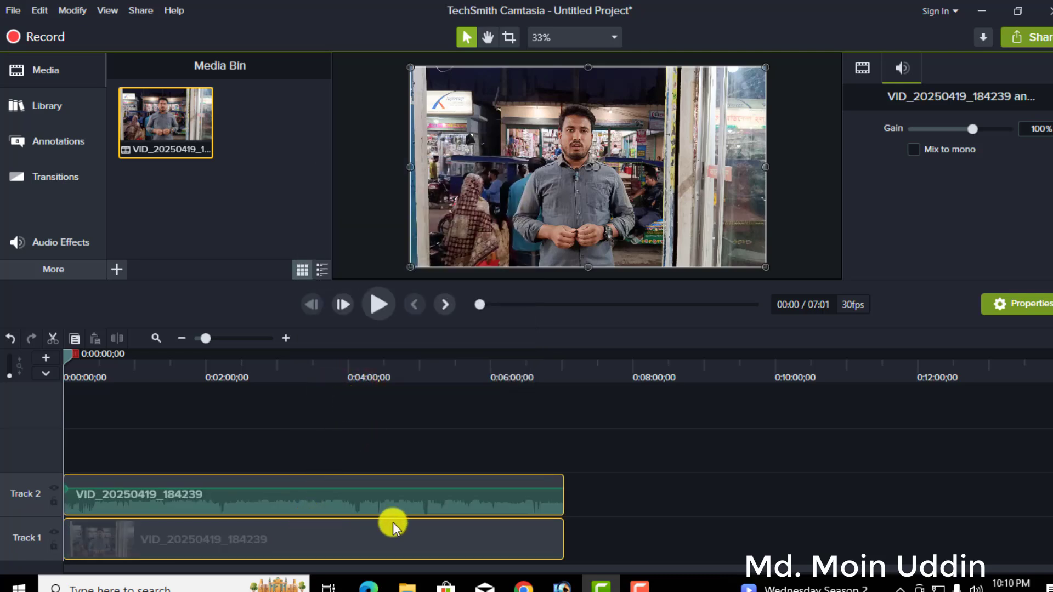
left_click(588, 496)
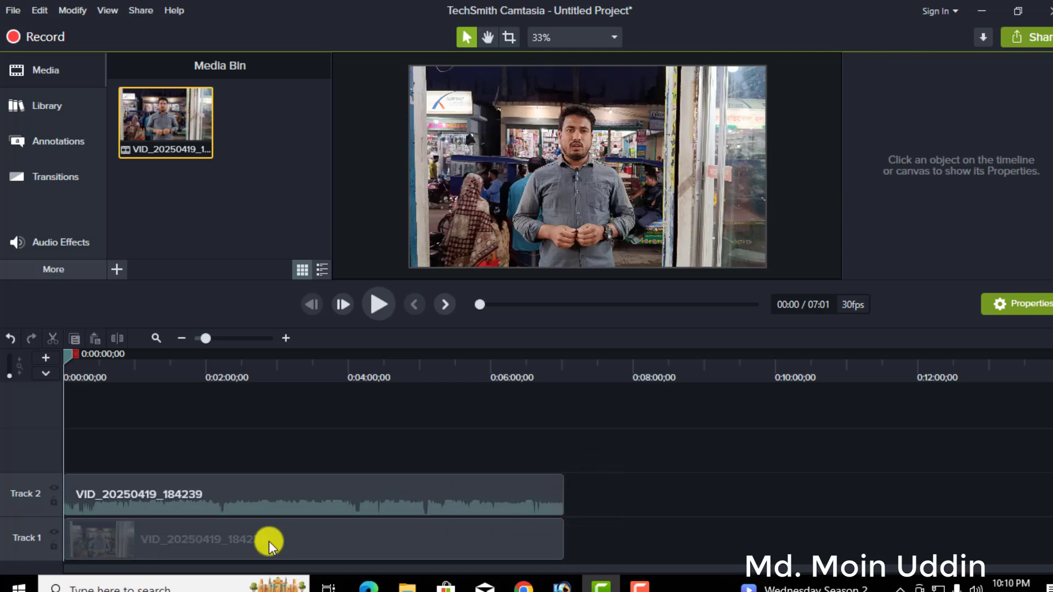
Try moving the separated video and audio clips independently on Tracks 1 and 2, and undo the last change.
left_click_drag(269, 541, 195, 559)
left_click_drag(236, 501, 174, 494)
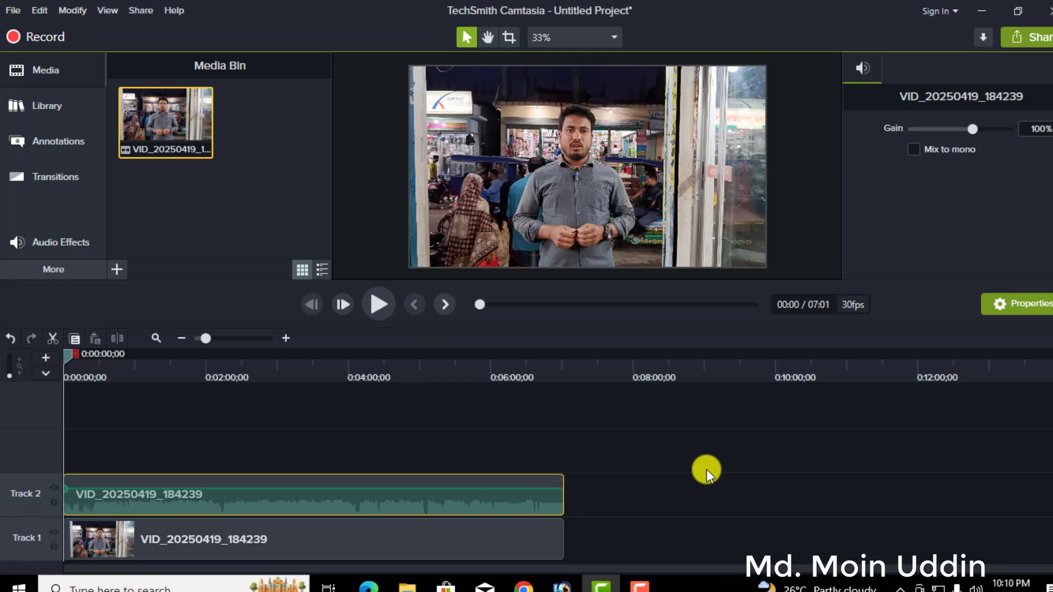
key("ctrl+z")
left_click(581, 489)
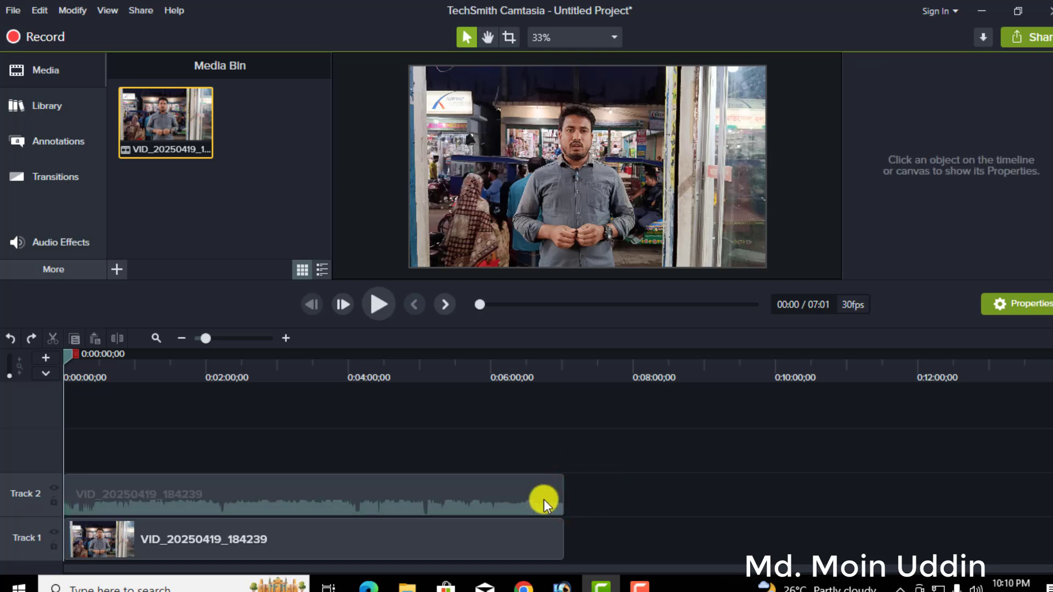
Group the separated video and audio clips on Tracks 1 and 2.
left_click_drag(585, 493, 518, 535)
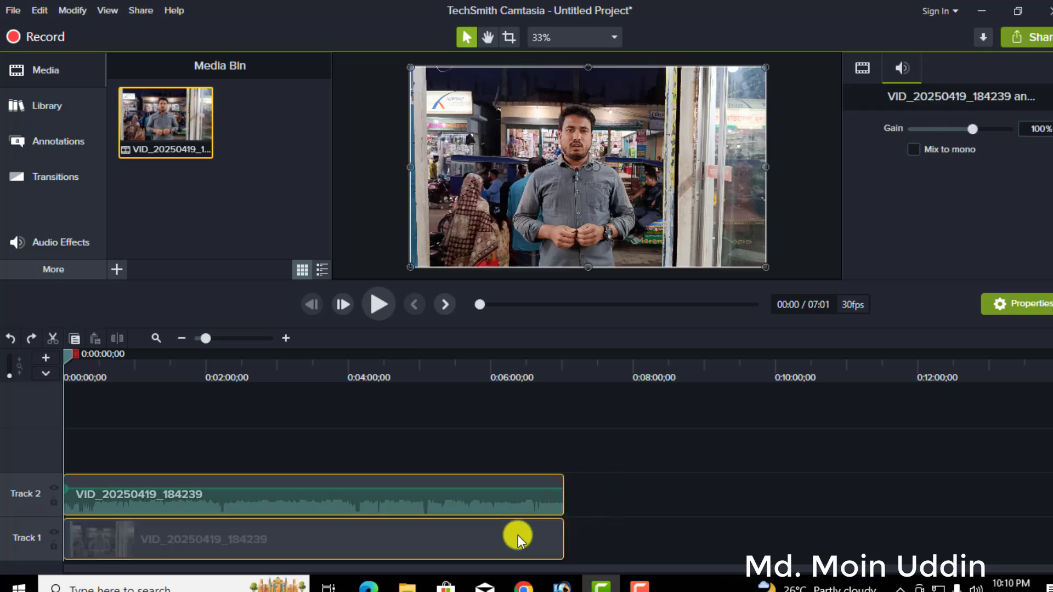
right_click(518, 535)
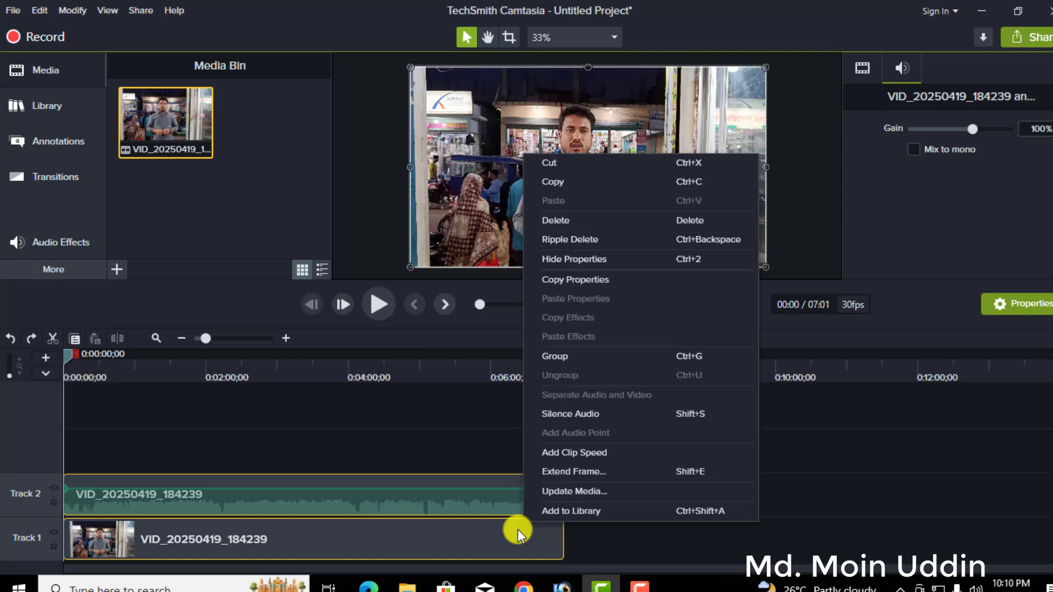
left_click(573, 355)
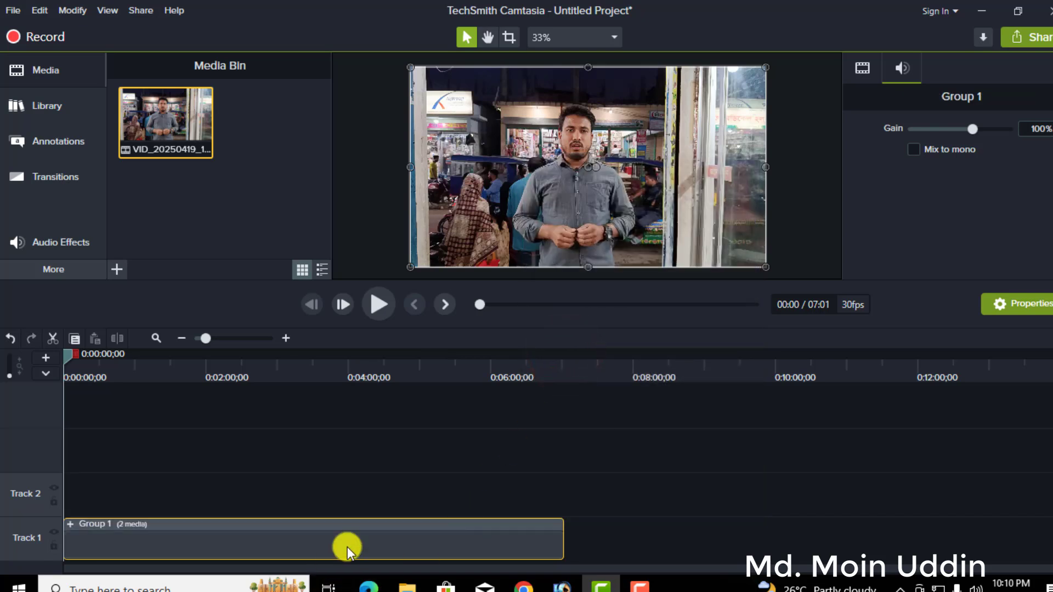
left_click(362, 530)
left_click(598, 464)
Ungroup the clip group on Track 1 and deselect the resulting video and audio clips.
right_click(498, 535)
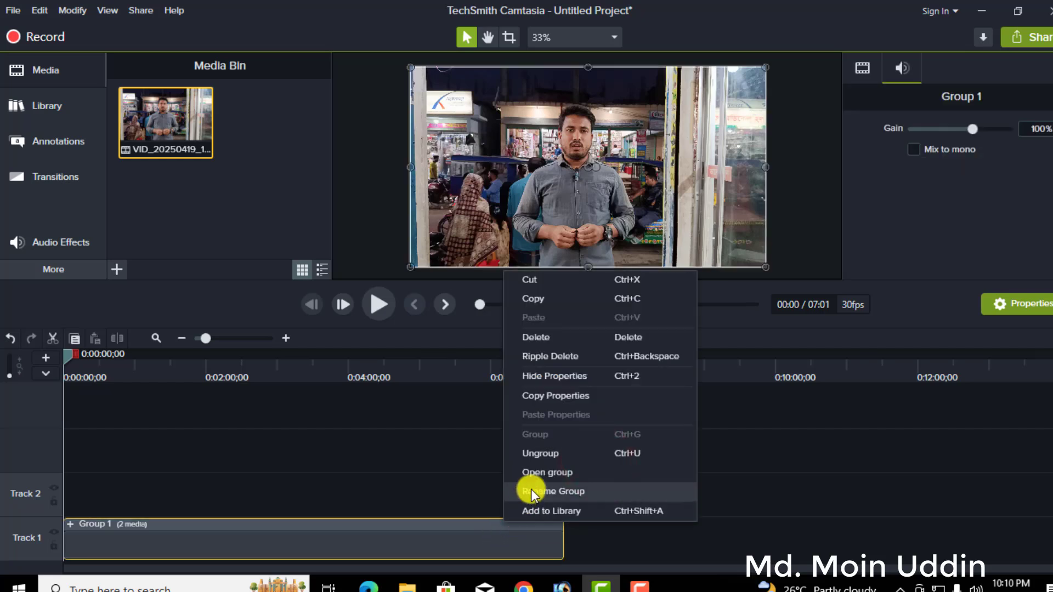
left_click(538, 456)
left_click(633, 480)
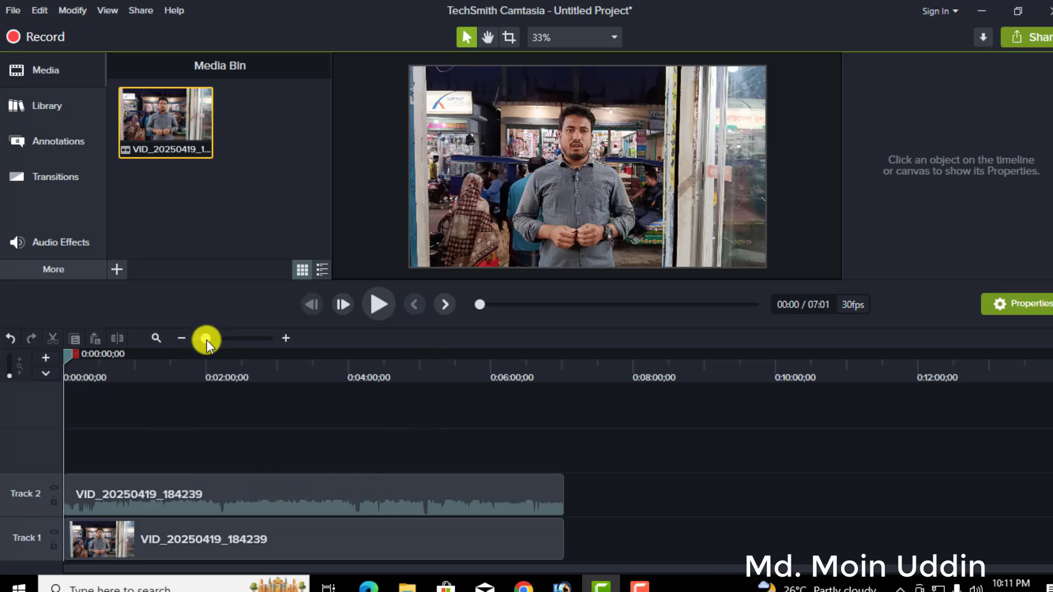
Split the video and audio clips on both tracks at 0:00:03;16 after previewing the opening seconds.
left_click_drag(207, 340, 237, 341)
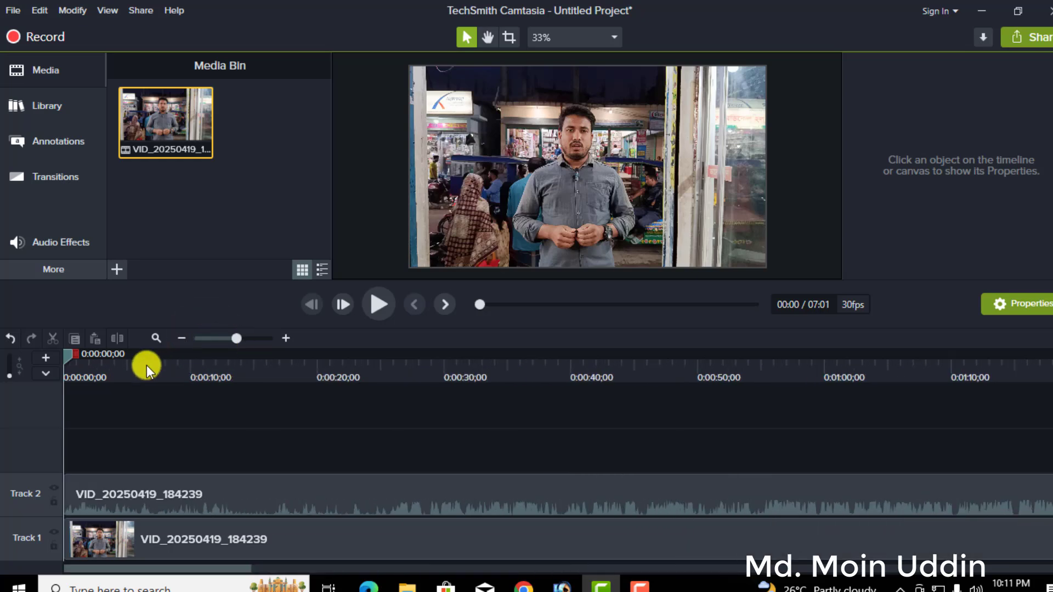
left_click(380, 301)
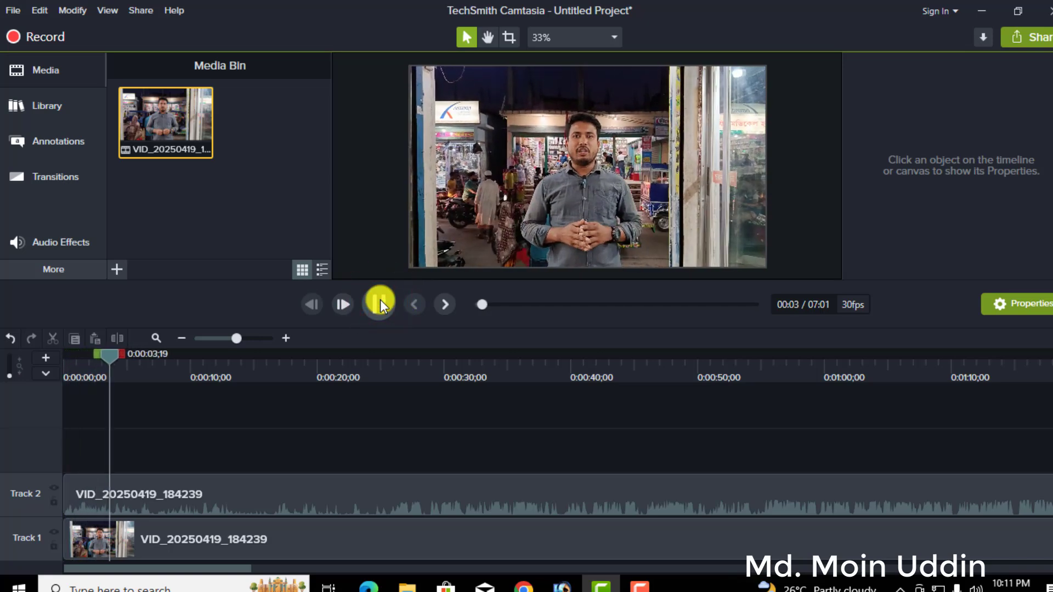
left_click(380, 302)
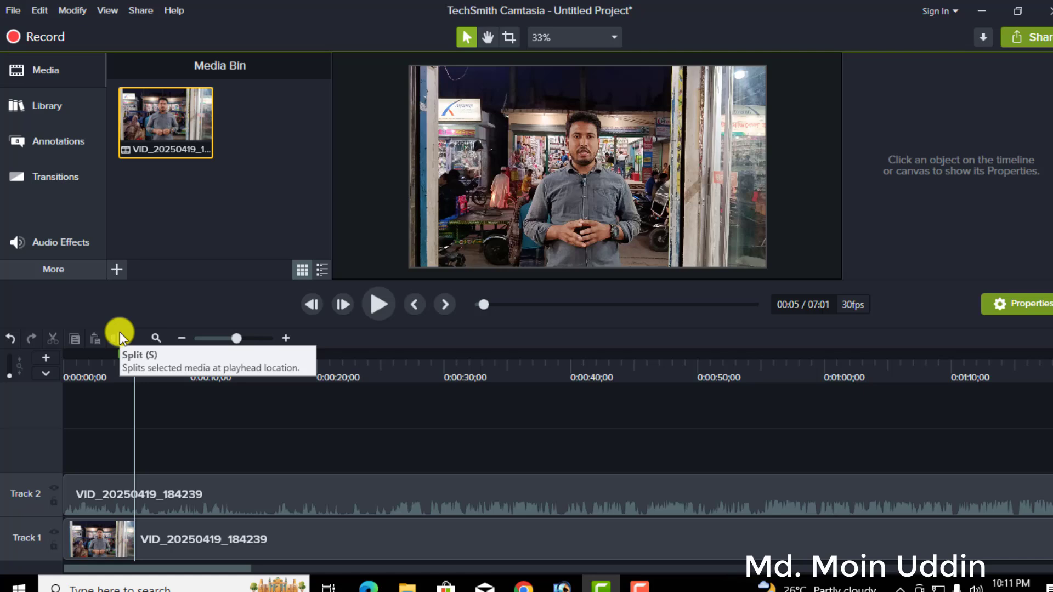
left_click_drag(242, 433, 208, 541)
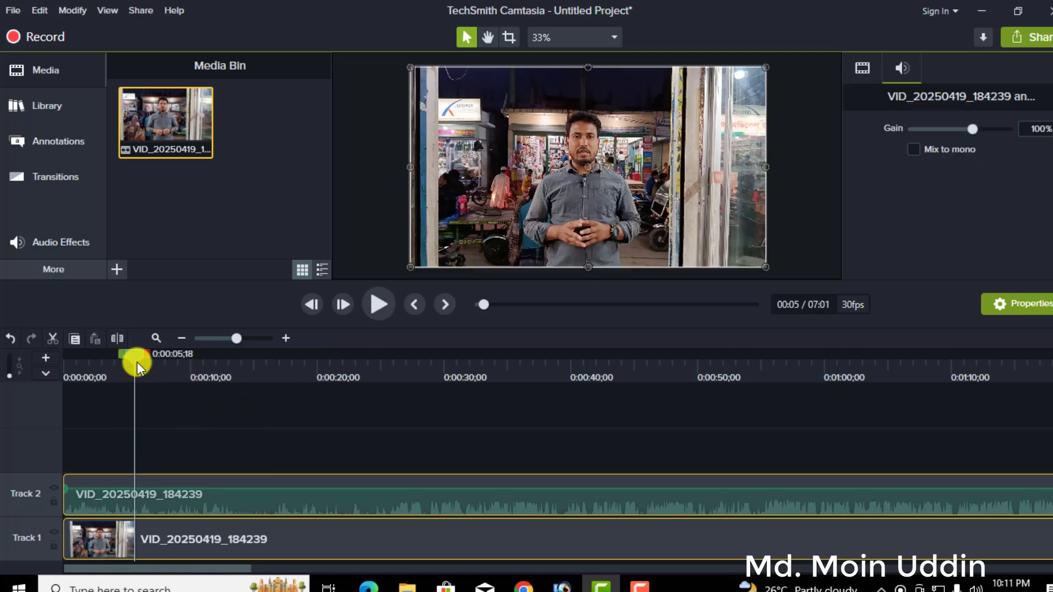
left_click_drag(134, 357, 108, 363)
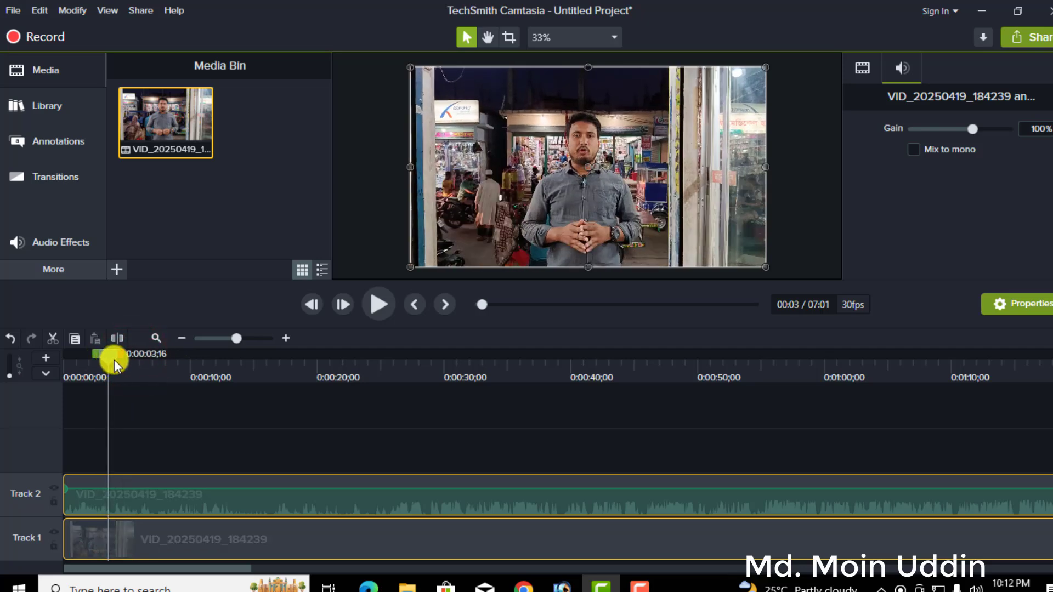
left_click(119, 340)
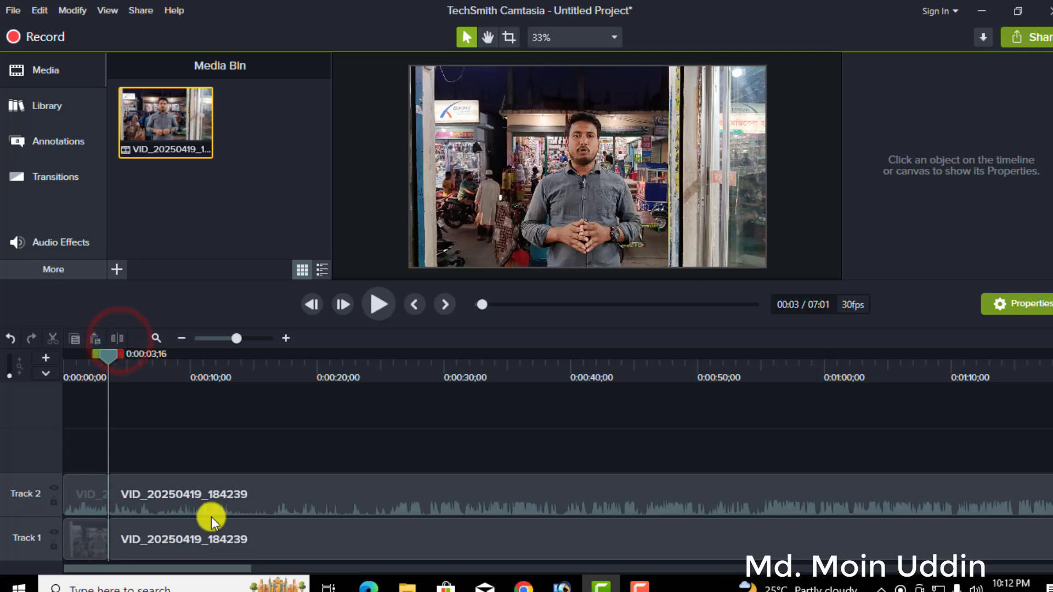
Try shifting the video and audio parts after the cut along the timeline, and return them flush against the first segments.
left_click_drag(268, 470, 335, 542)
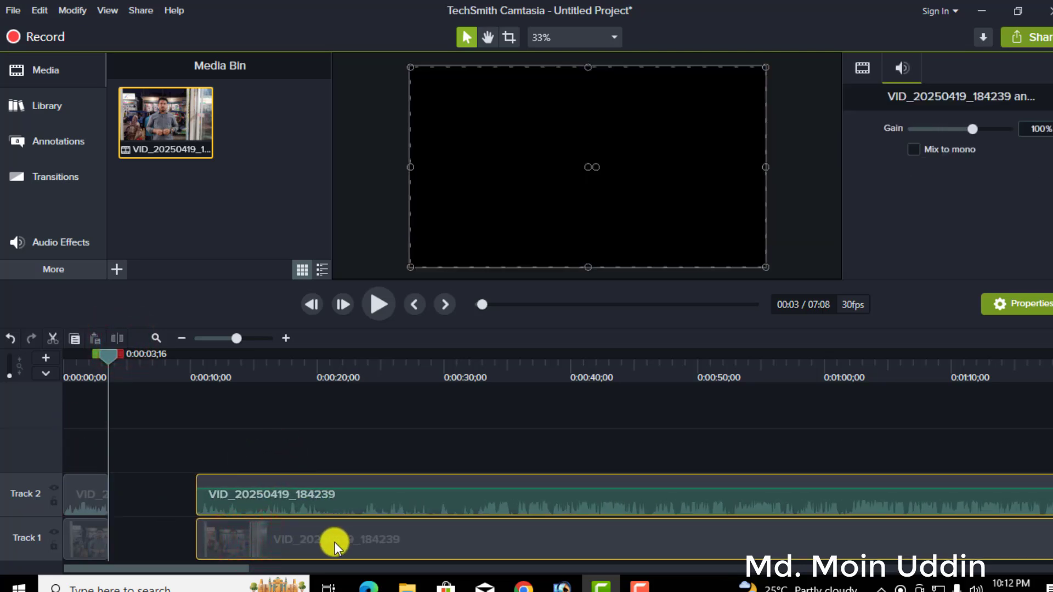
left_click_drag(334, 542, 278, 542)
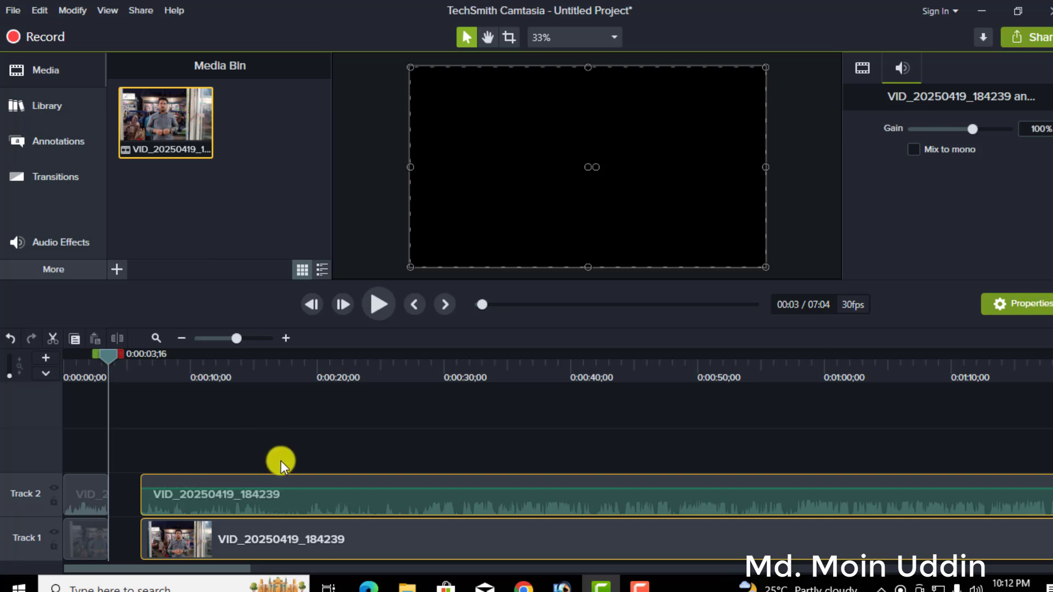
left_click_drag(290, 454, 274, 532)
left_click(270, 536)
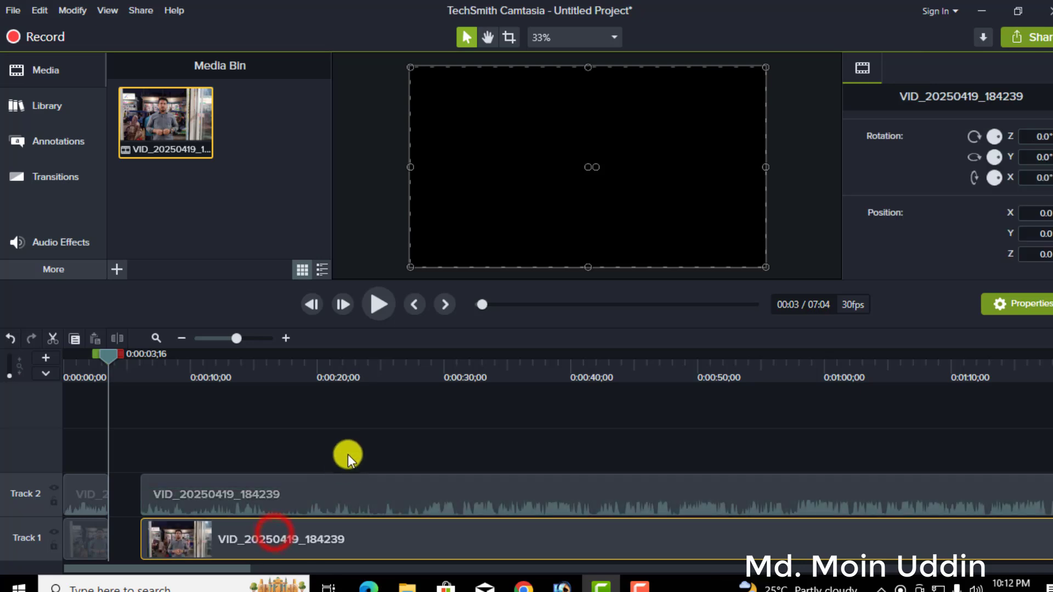
left_click_drag(348, 453, 340, 546)
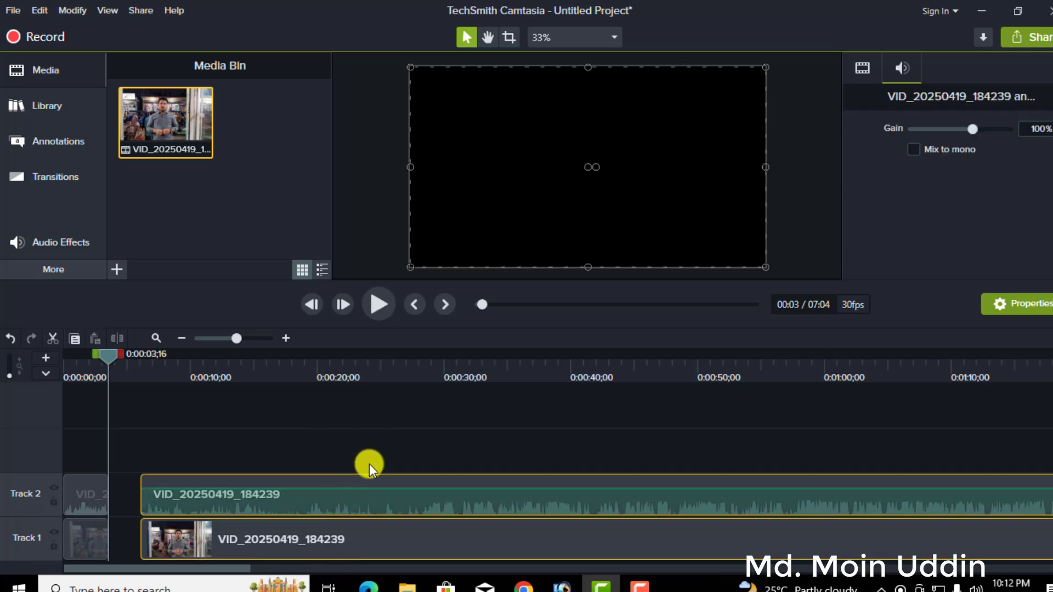
left_click_drag(370, 464, 271, 512)
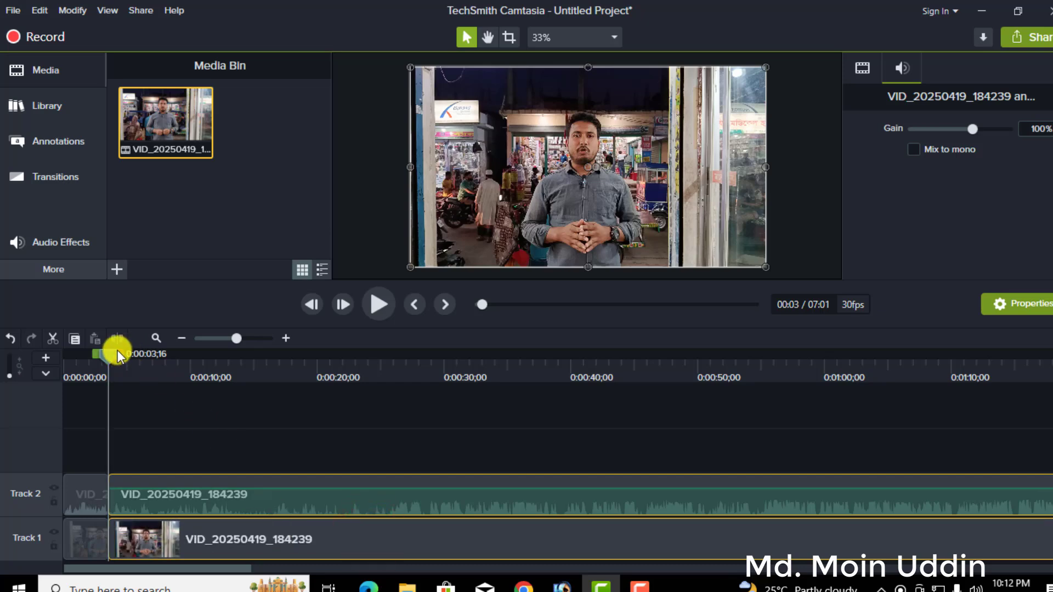
Split the remaining video and audio on both tracks at 0:00:18;13 and again at 0:00:24;10.
left_click_drag(119, 357, 298, 369)
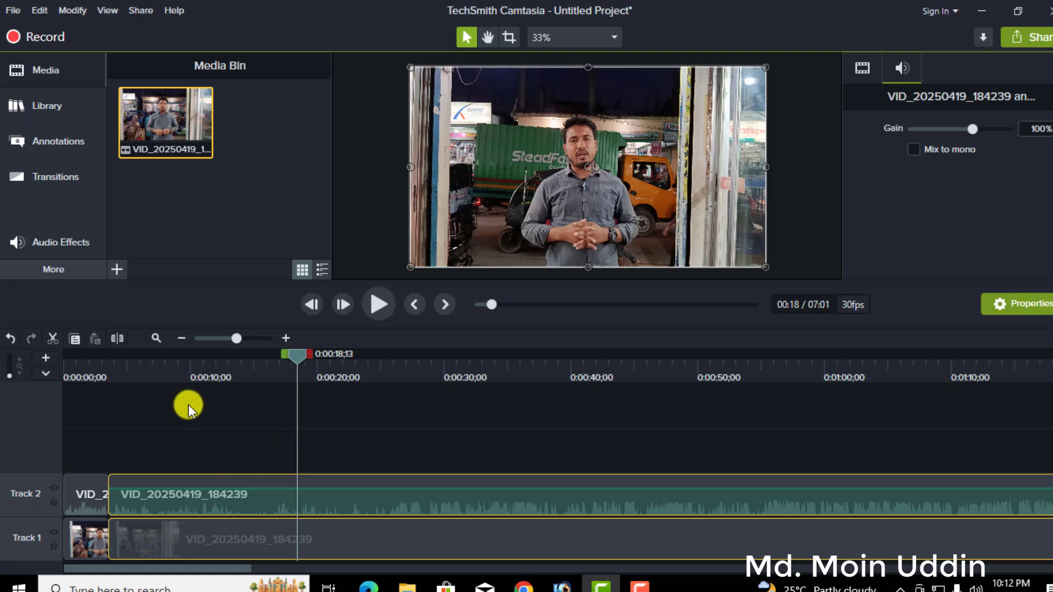
left_click(117, 339)
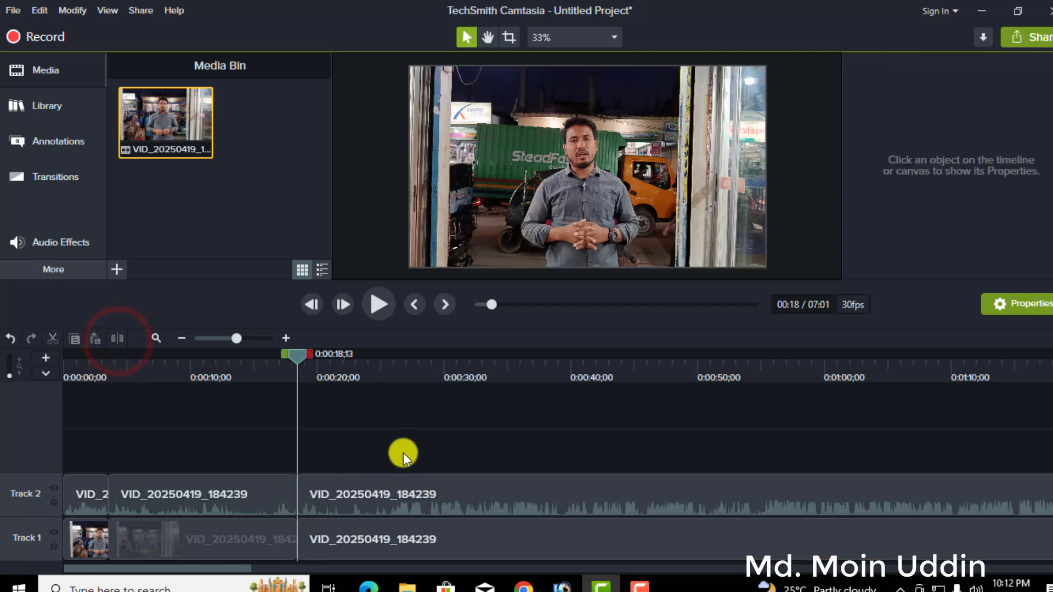
left_click_drag(404, 454, 342, 532)
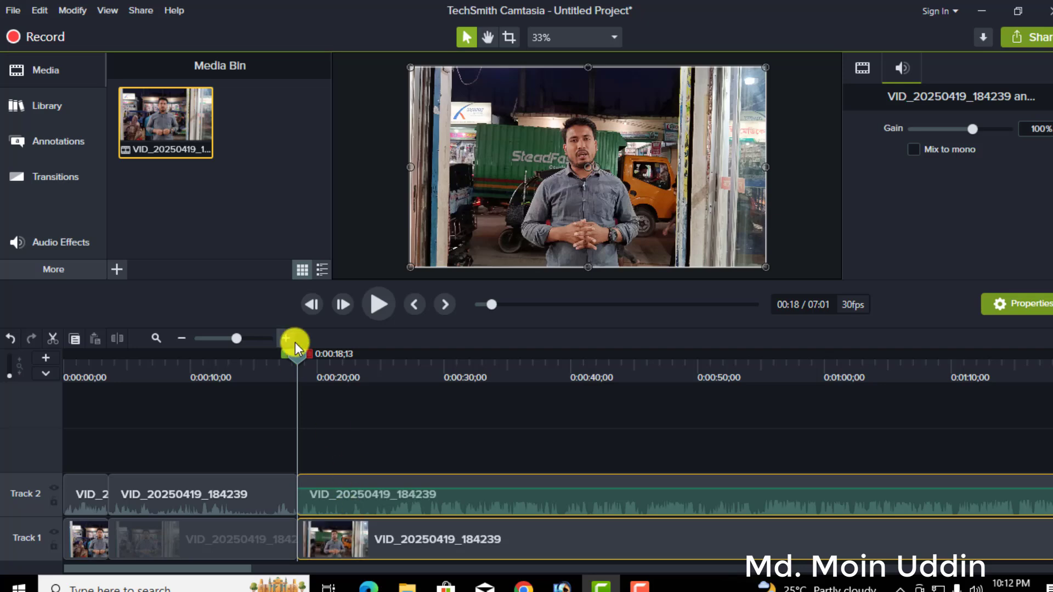
left_click_drag(295, 357, 328, 357)
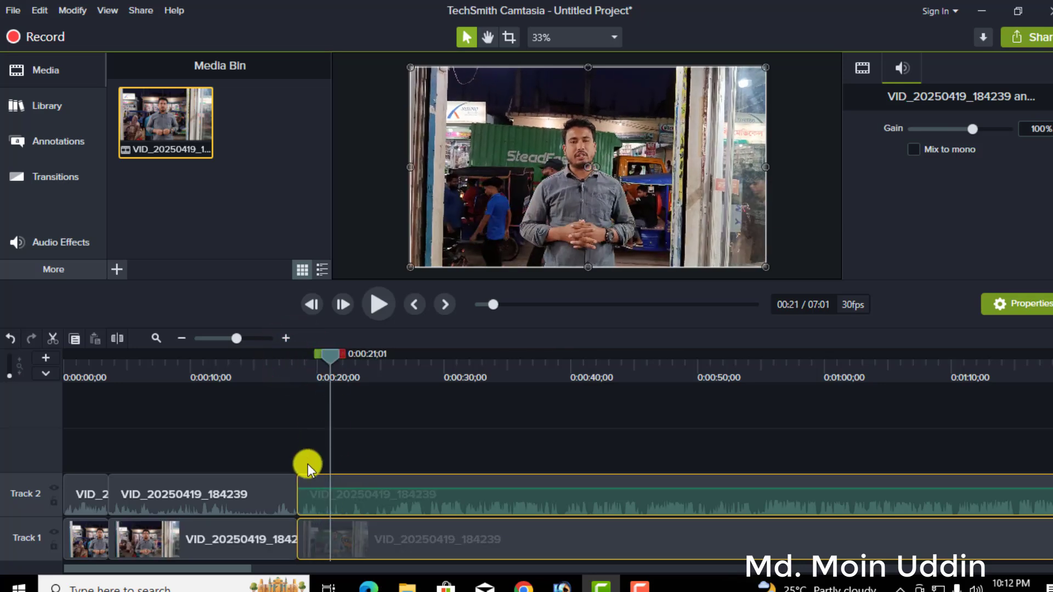
left_click_drag(330, 354, 386, 363)
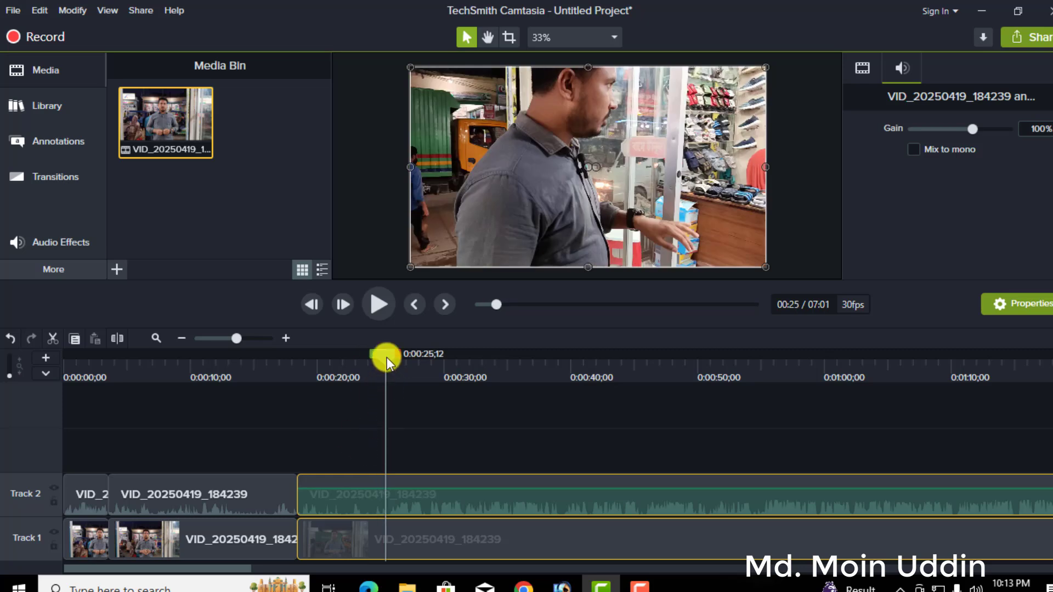
left_click_drag(387, 357, 373, 375)
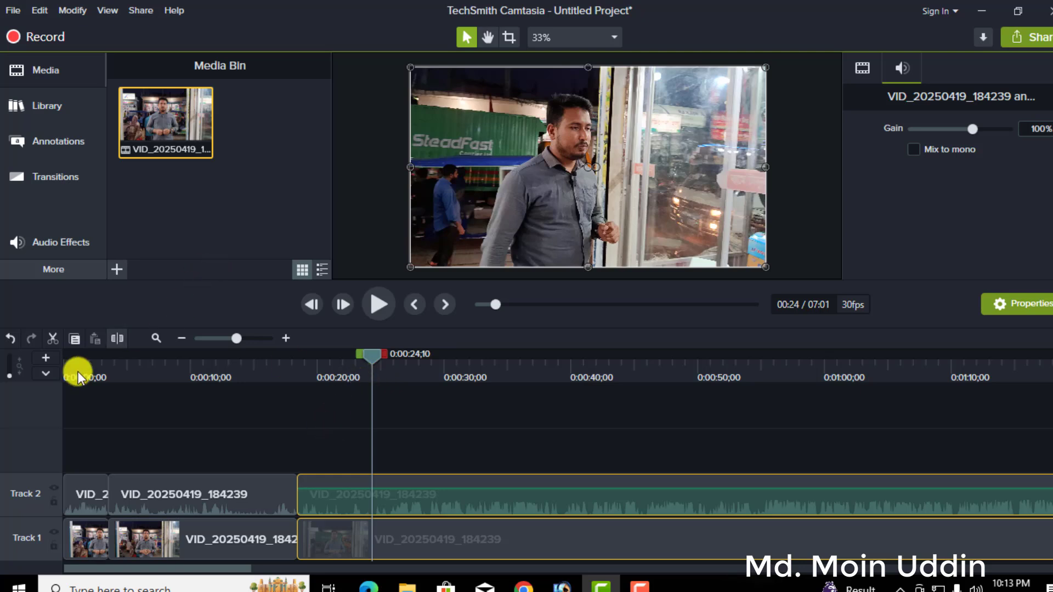
left_click(117, 338)
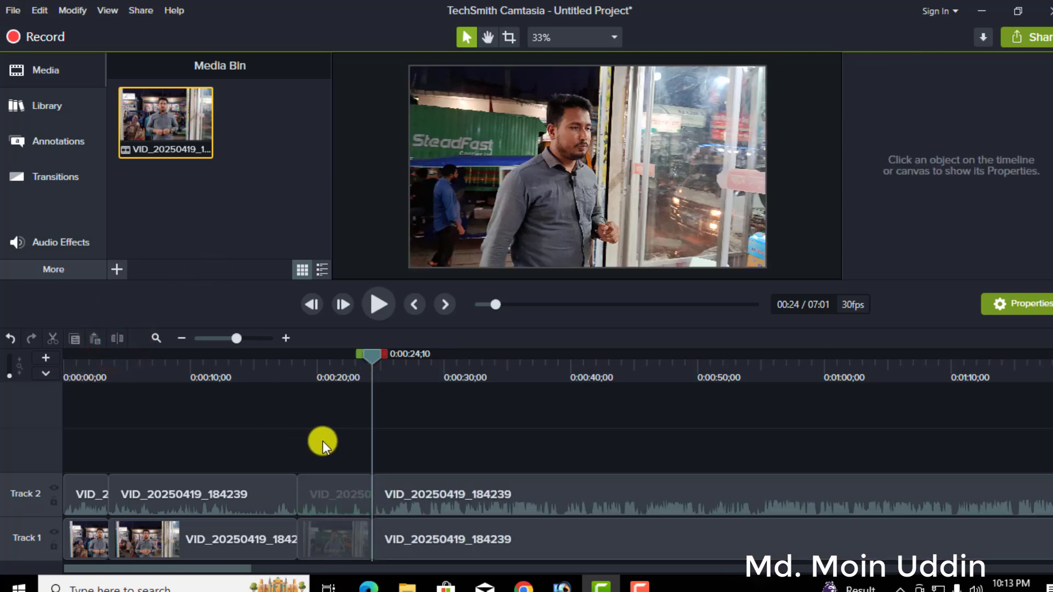
Delete the segment between 0:00:18;13 and 0:00:24;10 on both tracks and close the gap with the clips that follow.
left_click_drag(323, 442, 318, 564)
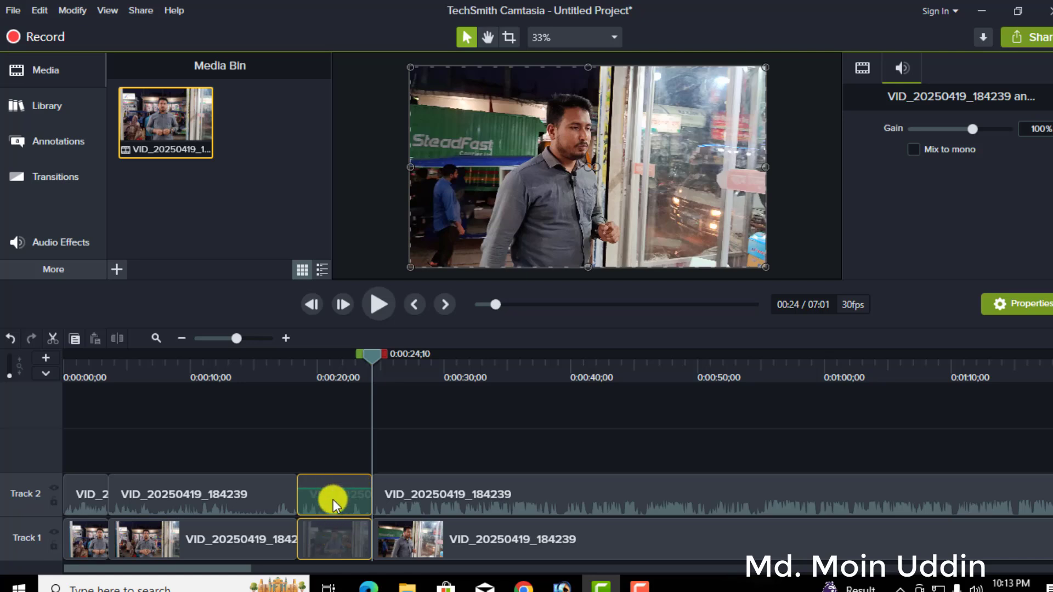
left_click(356, 438)
left_click_drag(354, 437, 339, 545)
right_click(347, 509)
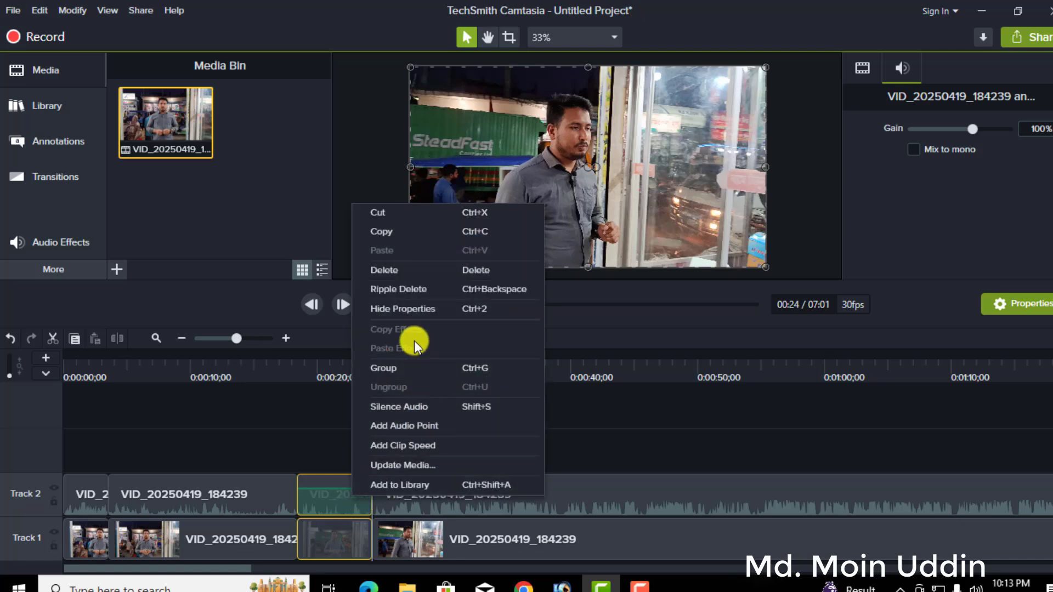
left_click(384, 274)
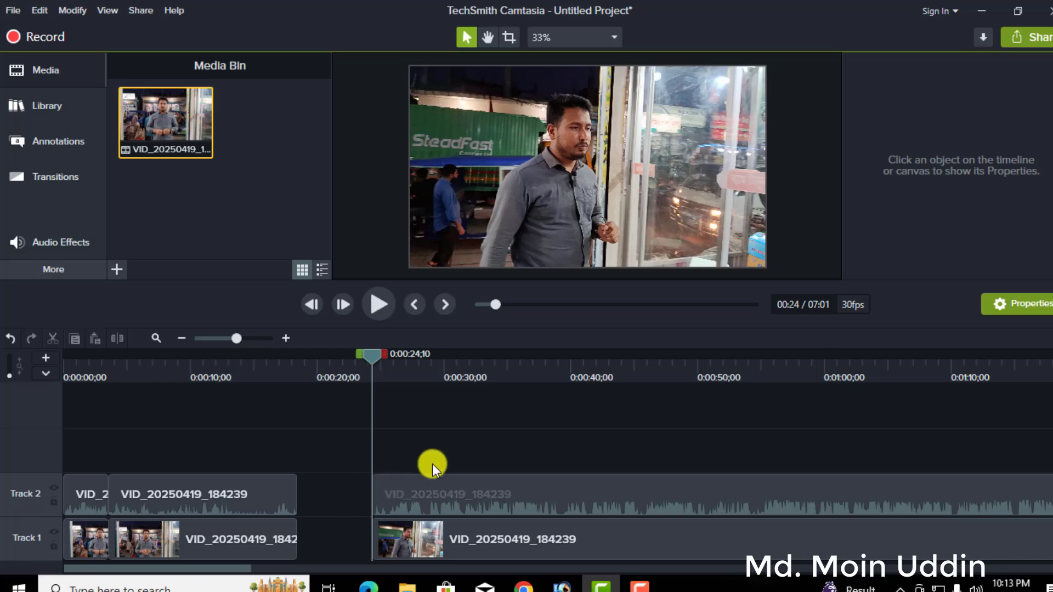
left_click_drag(434, 461, 367, 532)
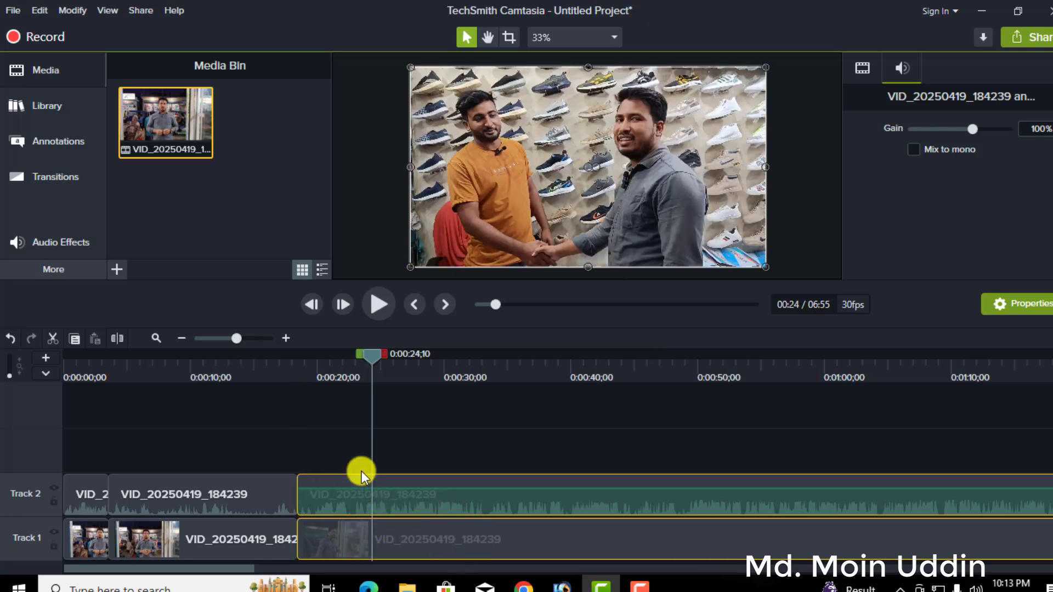
Scrub the playhead back over the edited clips to 0:00:11;04.
left_click(366, 352)
left_click_drag(373, 353, 272, 367)
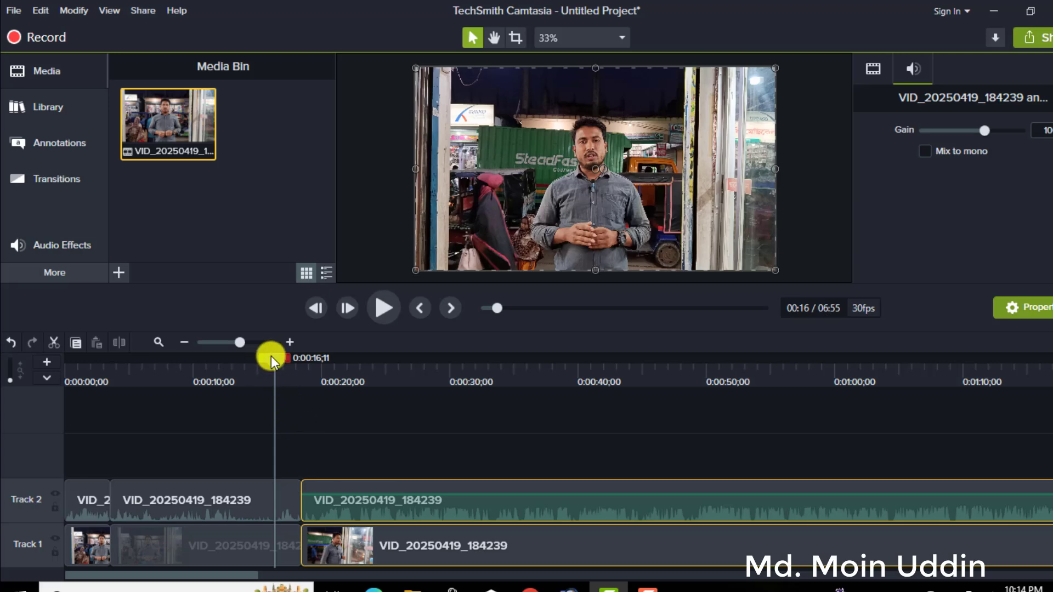
left_click_drag(271, 357, 206, 360)
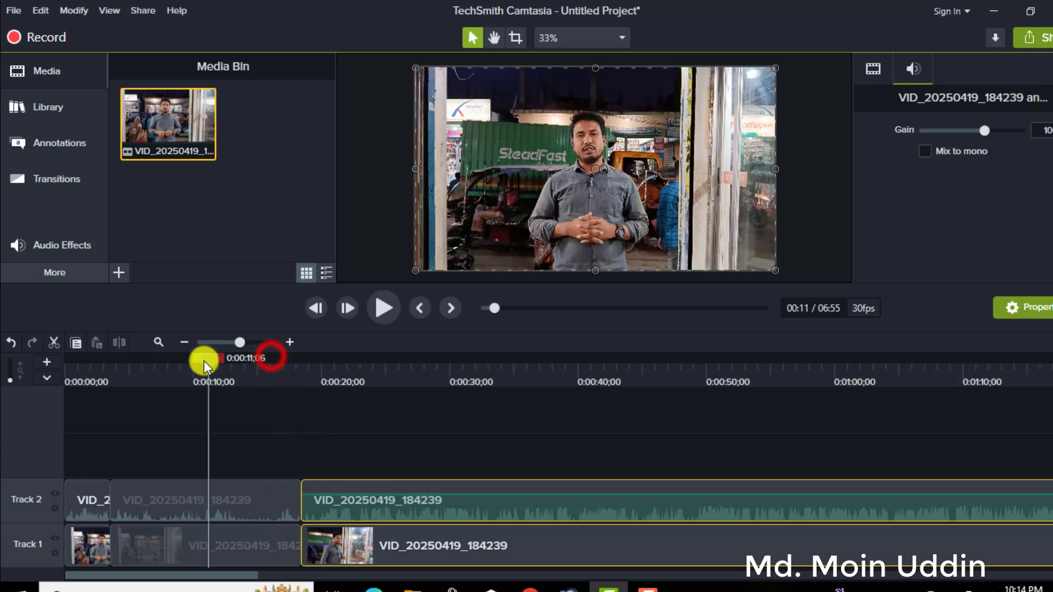
left_click(8, 12)
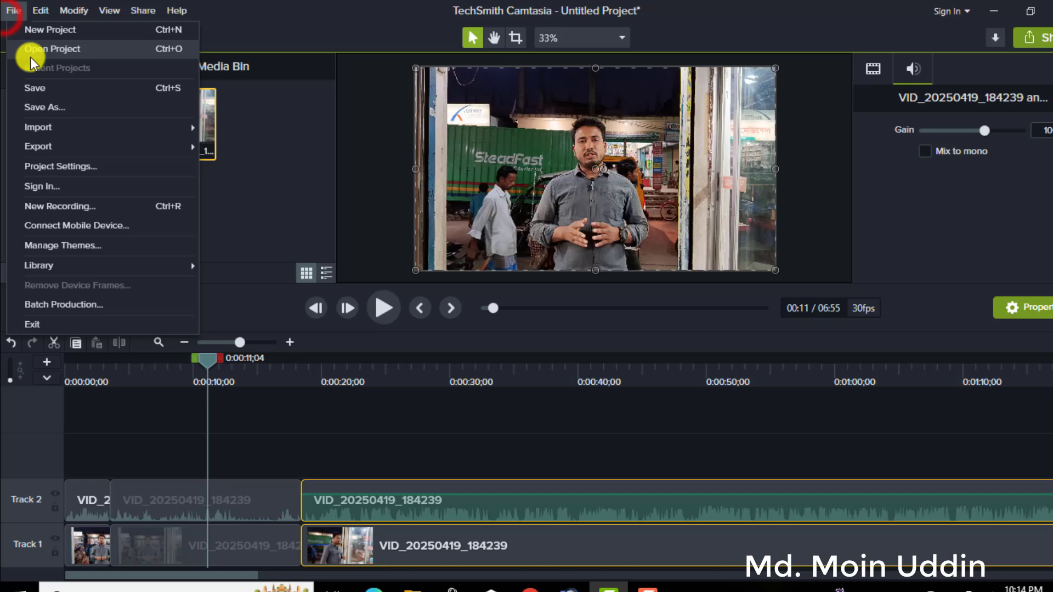
left_click(262, 175)
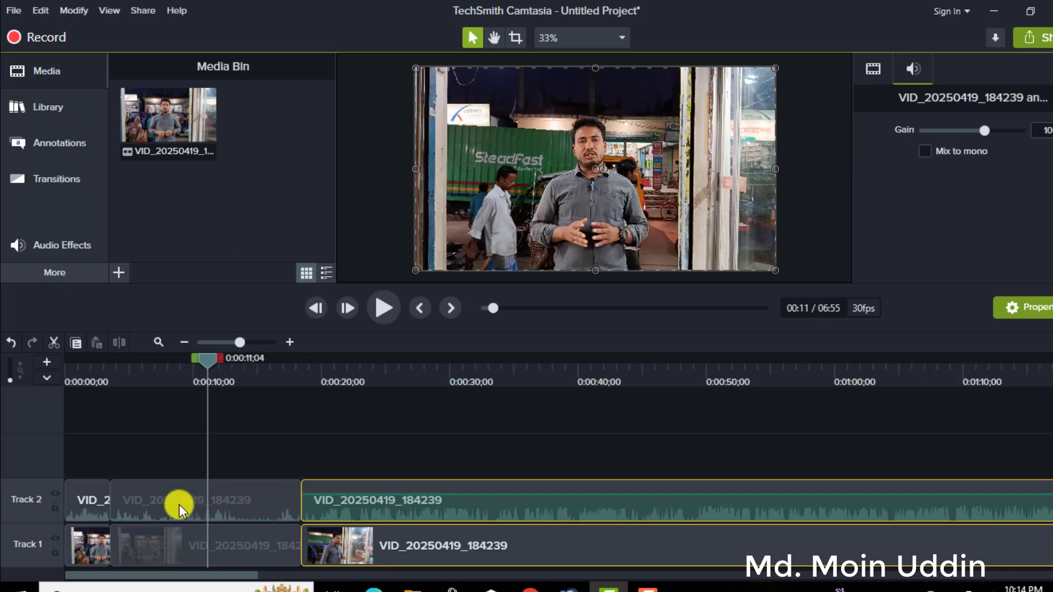
left_click(76, 556)
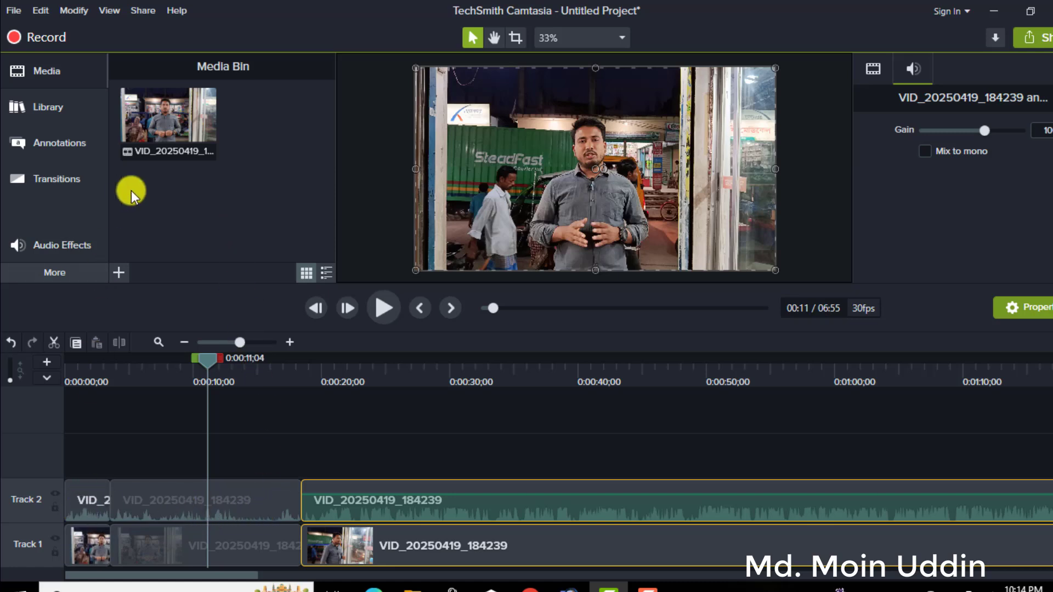
left_click(94, 555)
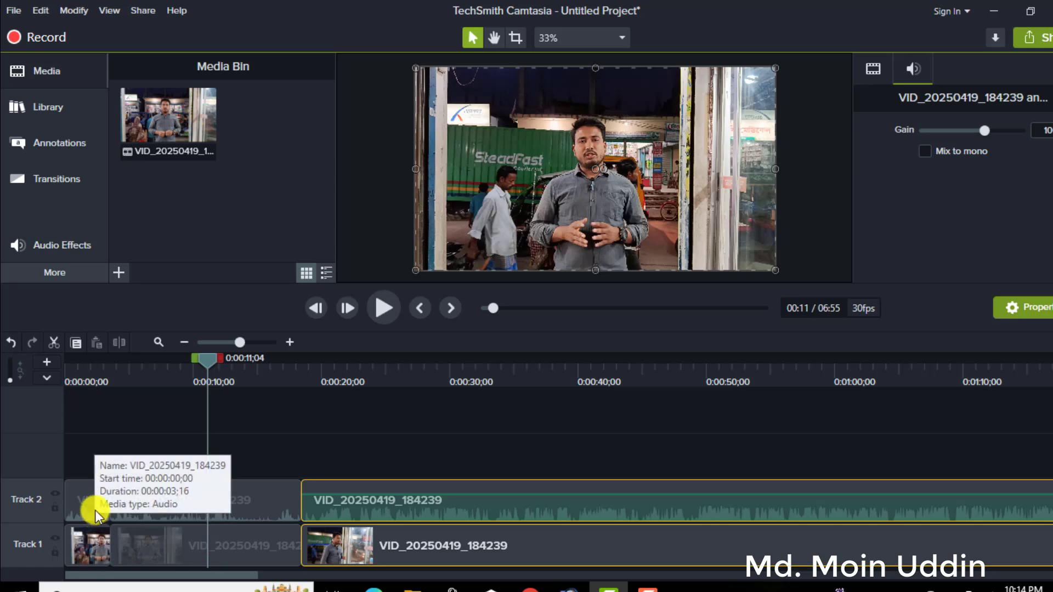
left_click(95, 495)
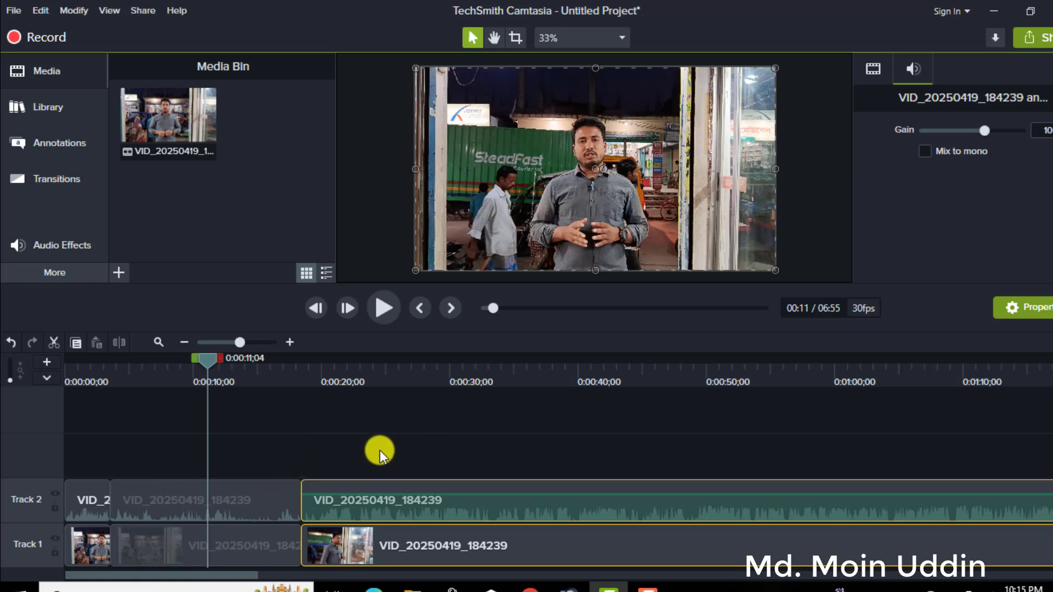
Group all video and audio segments on Tracks 1 and 2 into one group, and fit its full length in the timeline.
left_click_drag(88, 469, 366, 558)
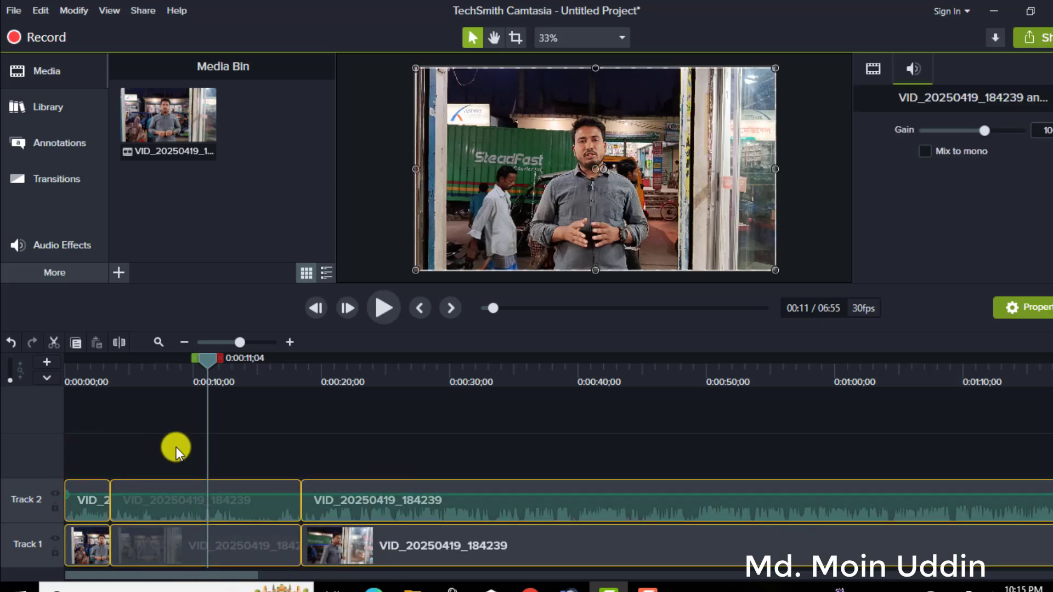
left_click(351, 459)
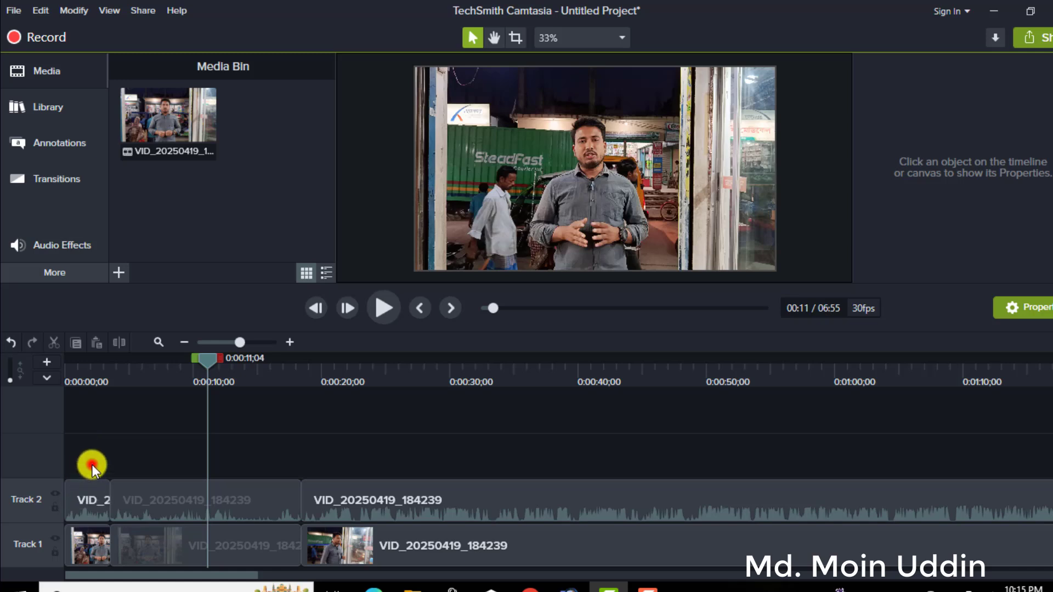
left_click_drag(92, 465, 522, 570)
right_click(411, 502)
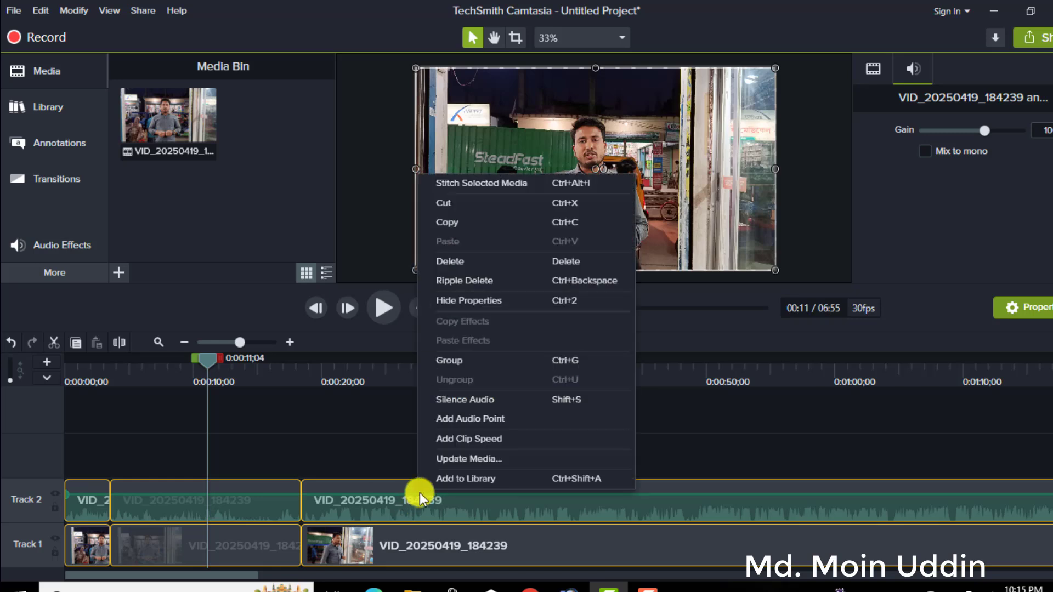
left_click(458, 360)
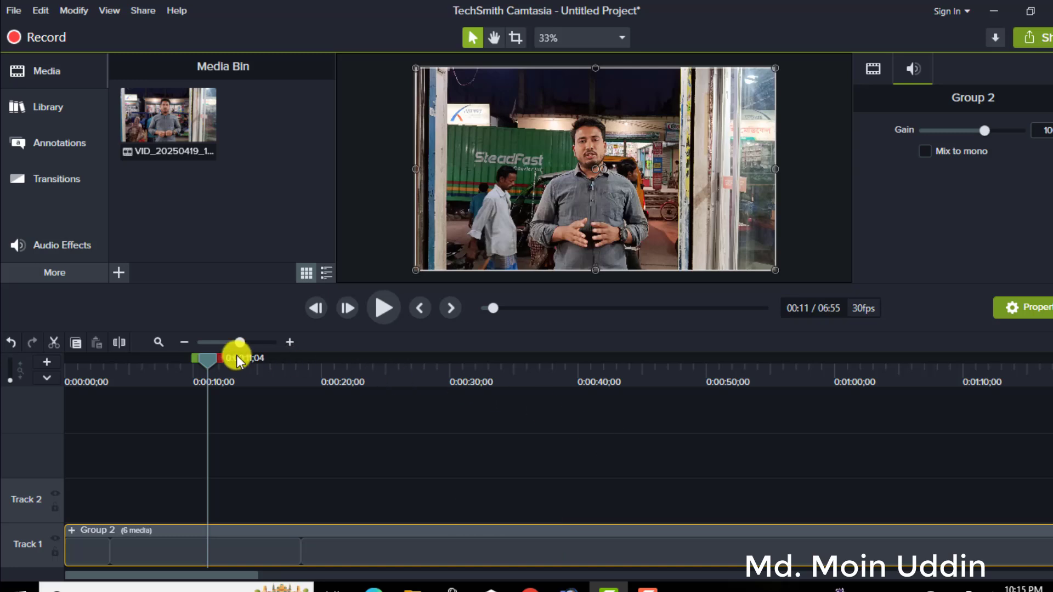
left_click_drag(240, 341, 227, 341)
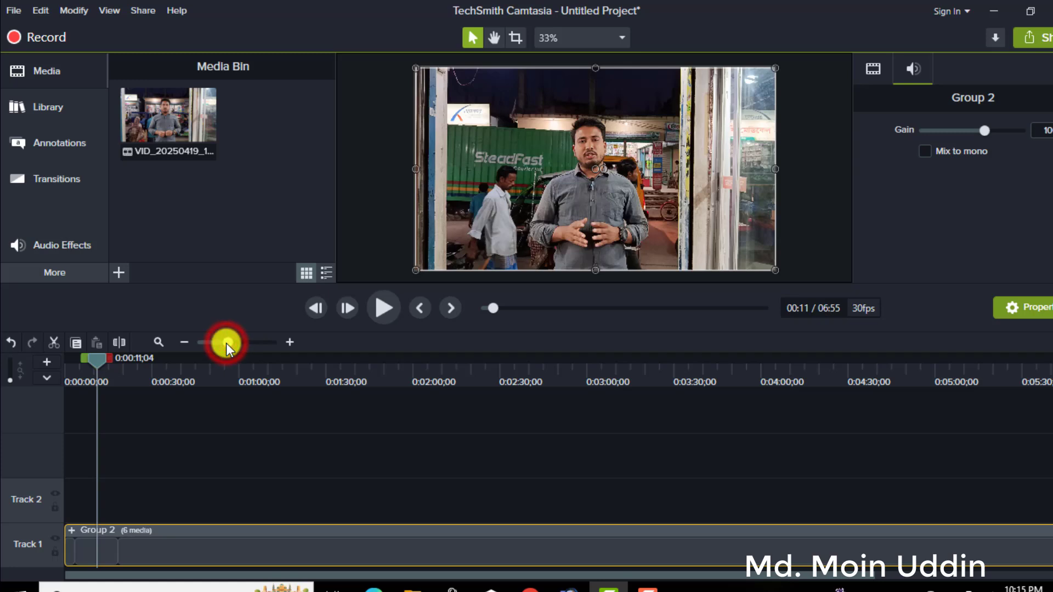
left_click_drag(226, 343, 223, 344)
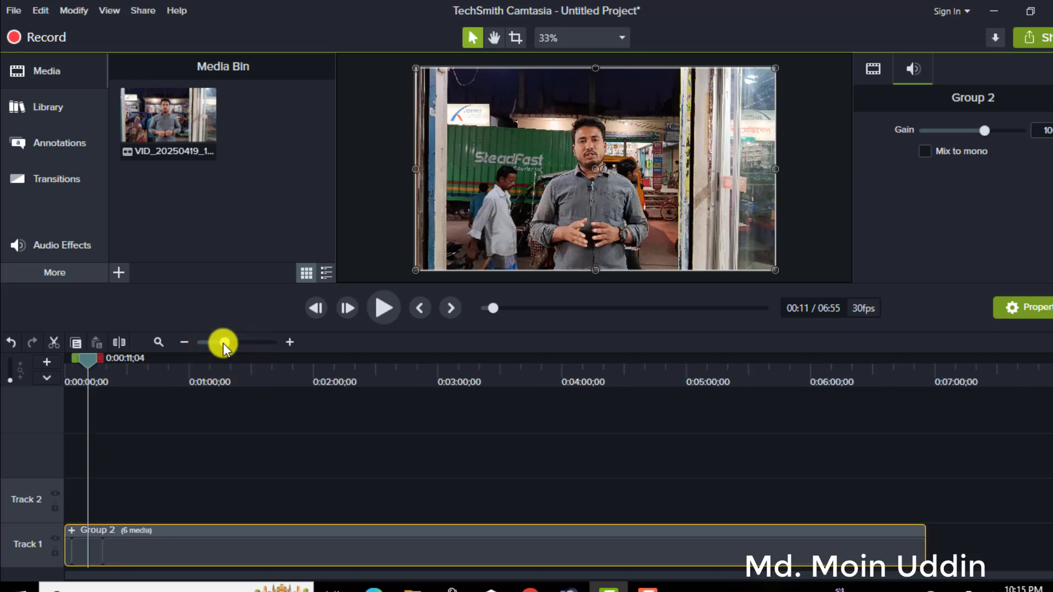